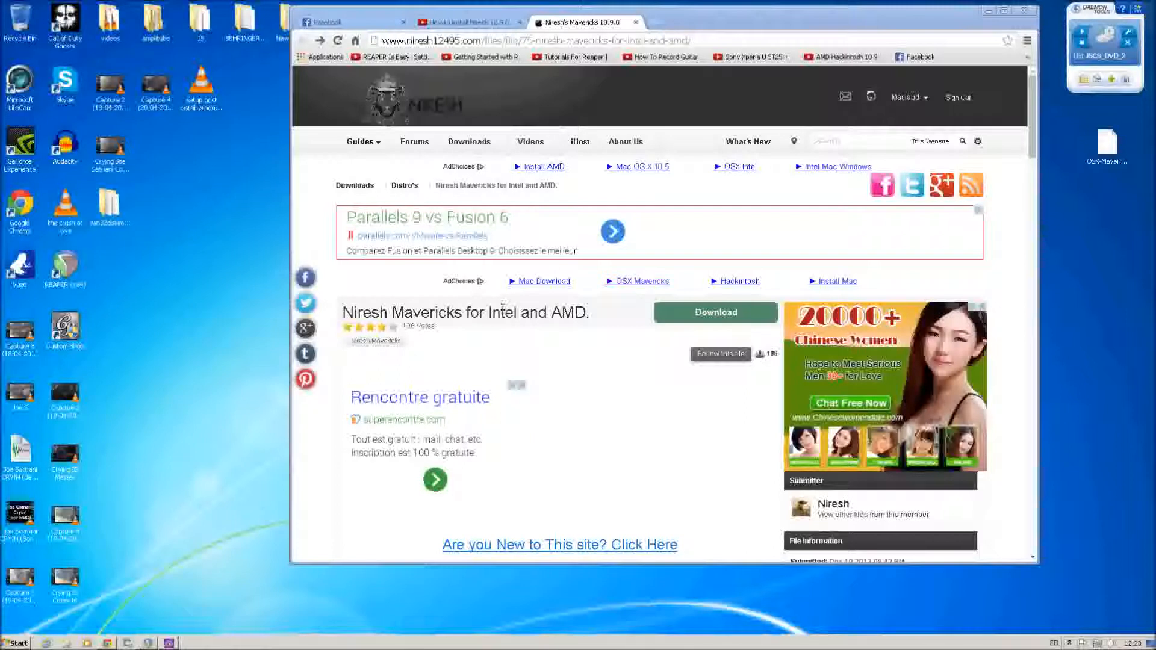
Open the download page of Niresh Mavericks for Intel and AMD and review the files offered there.
drag(341, 312, 530, 313)
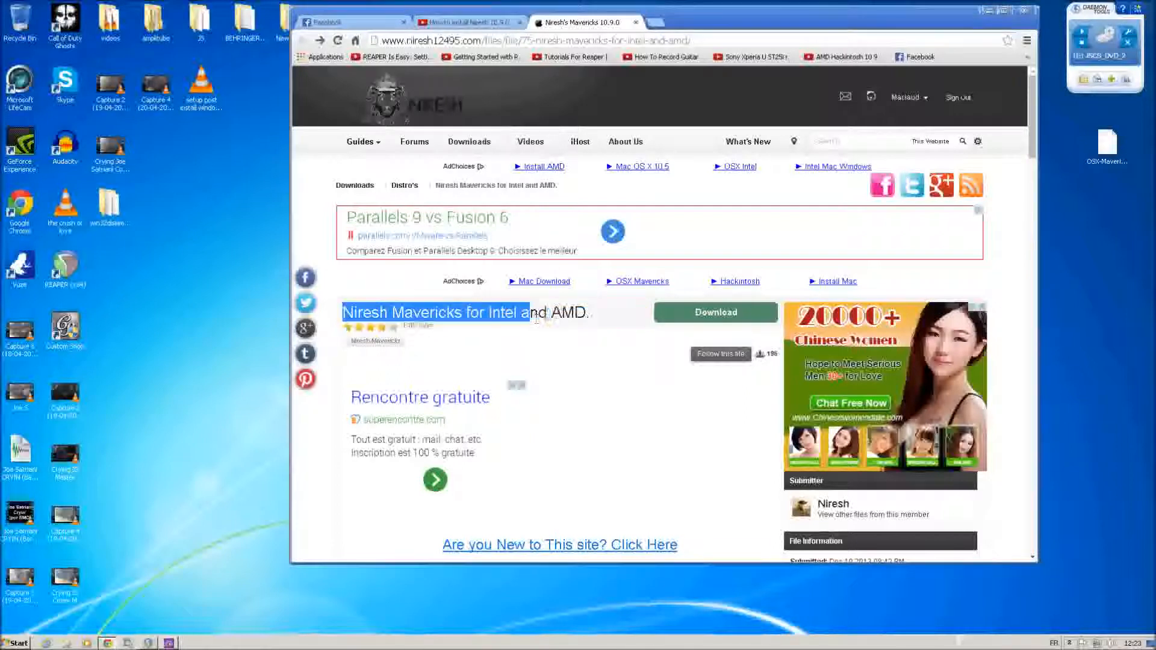
click(550, 312)
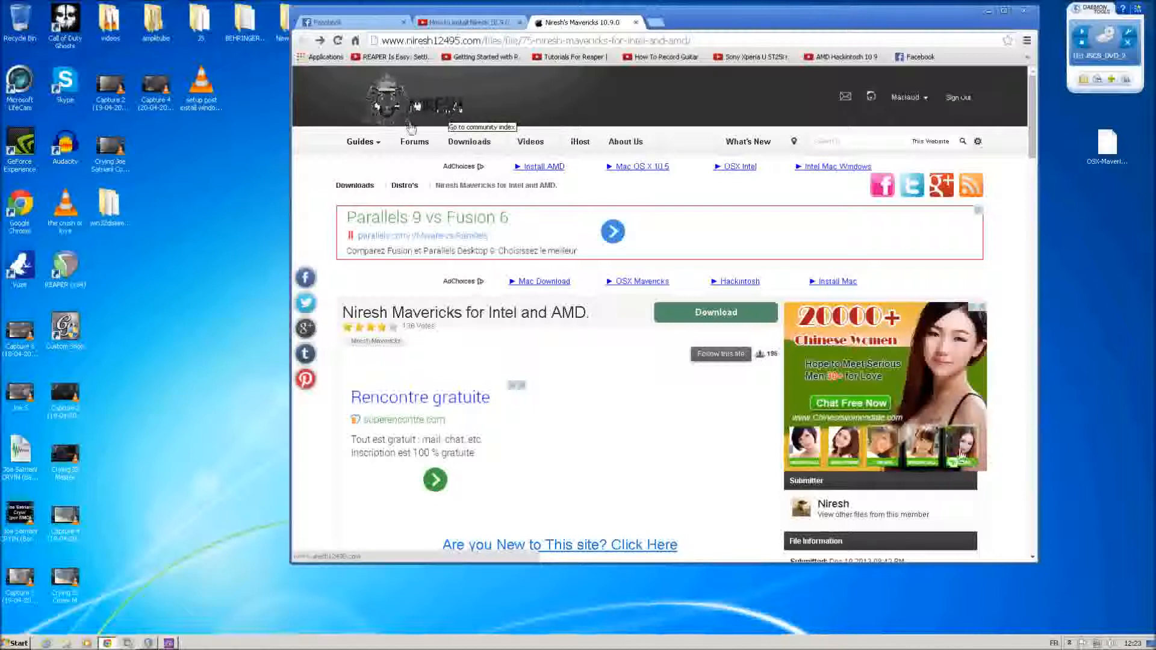
mouse_move(476, 147)
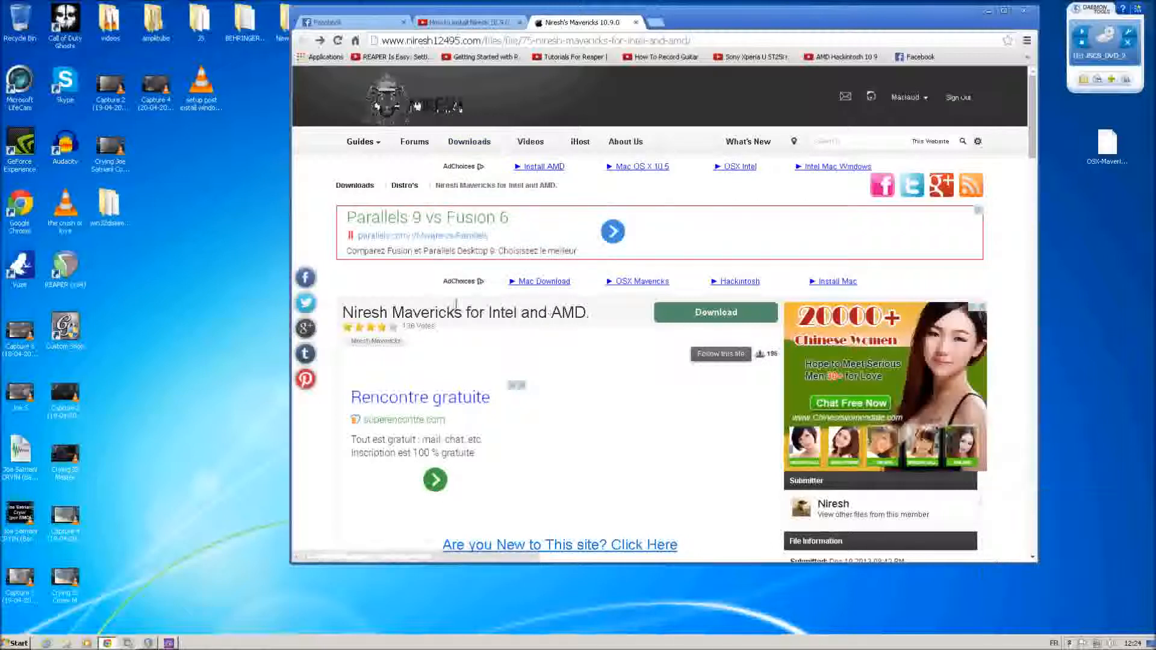
click(717, 319)
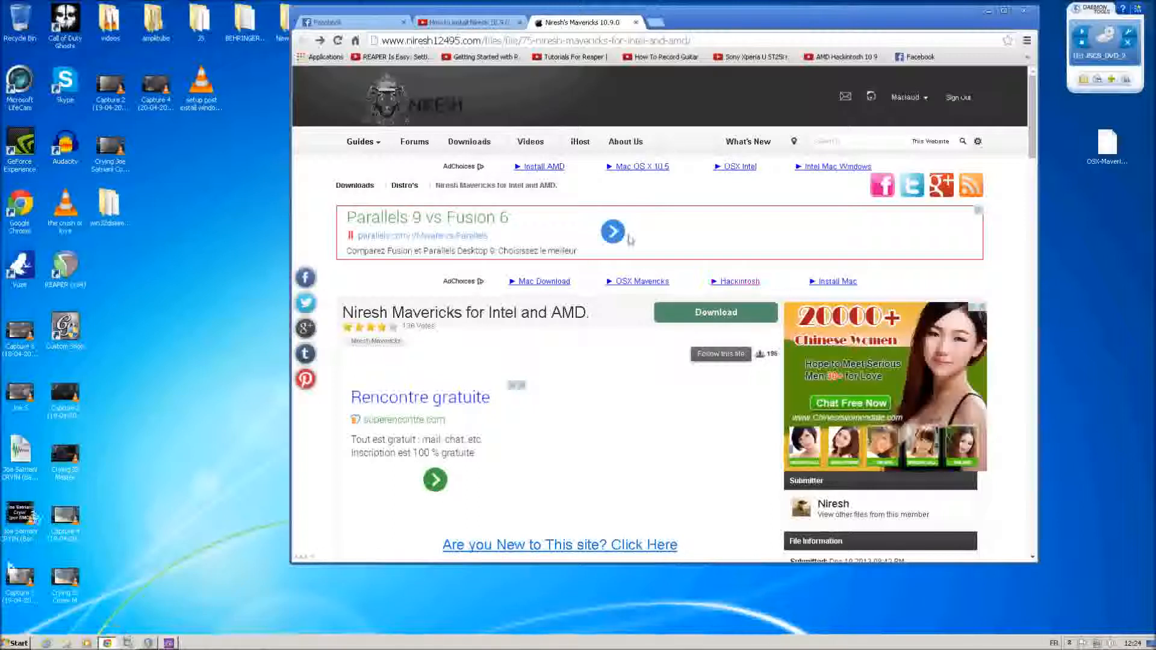
click(716, 319)
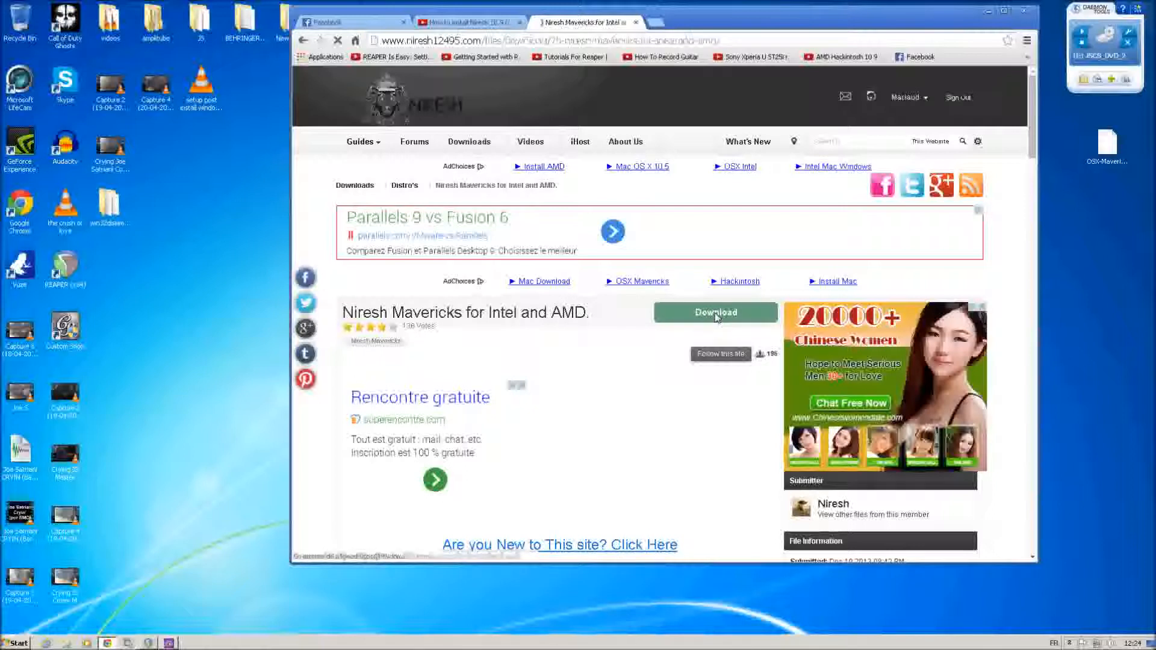
scroll(613, 309, down, 4)
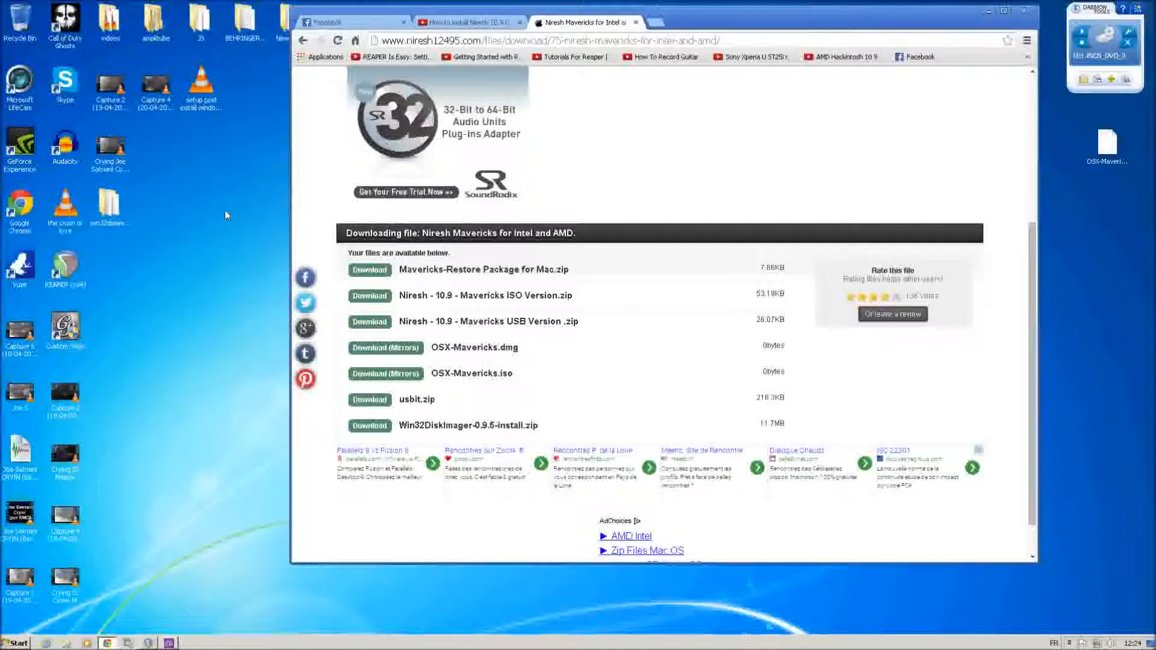
Minimize the browser and launch Win32DiskImager from the win32diskimager-v0.9-binary folder on the desktop.
click(988, 11)
double_click(106, 204)
drag(322, 143, 514, 68)
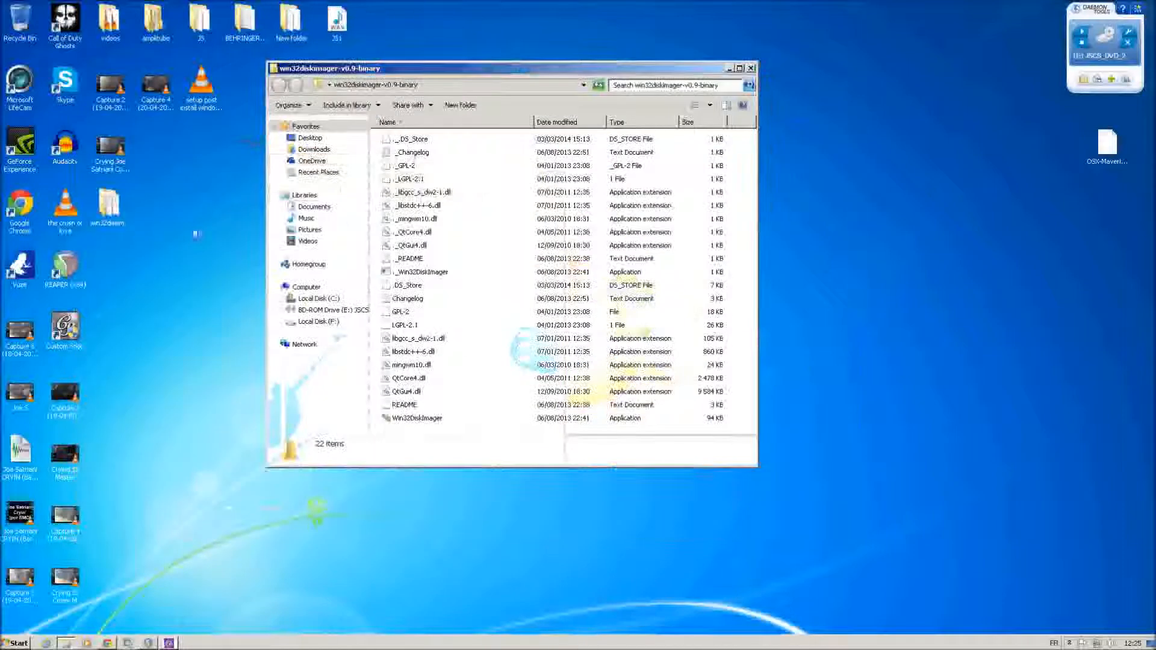
mouse_move(95, 208)
mouse_down()
mouse_move(141, 208)
mouse_move(112, 209)
mouse_up()
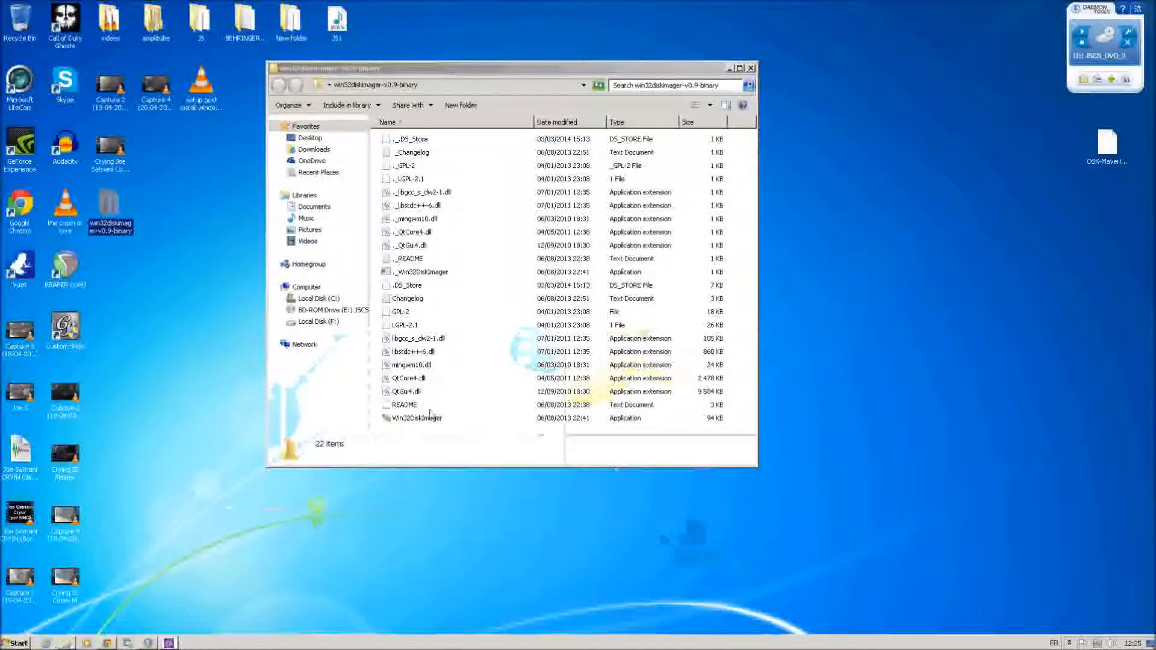
click(422, 419)
double_click(421, 420)
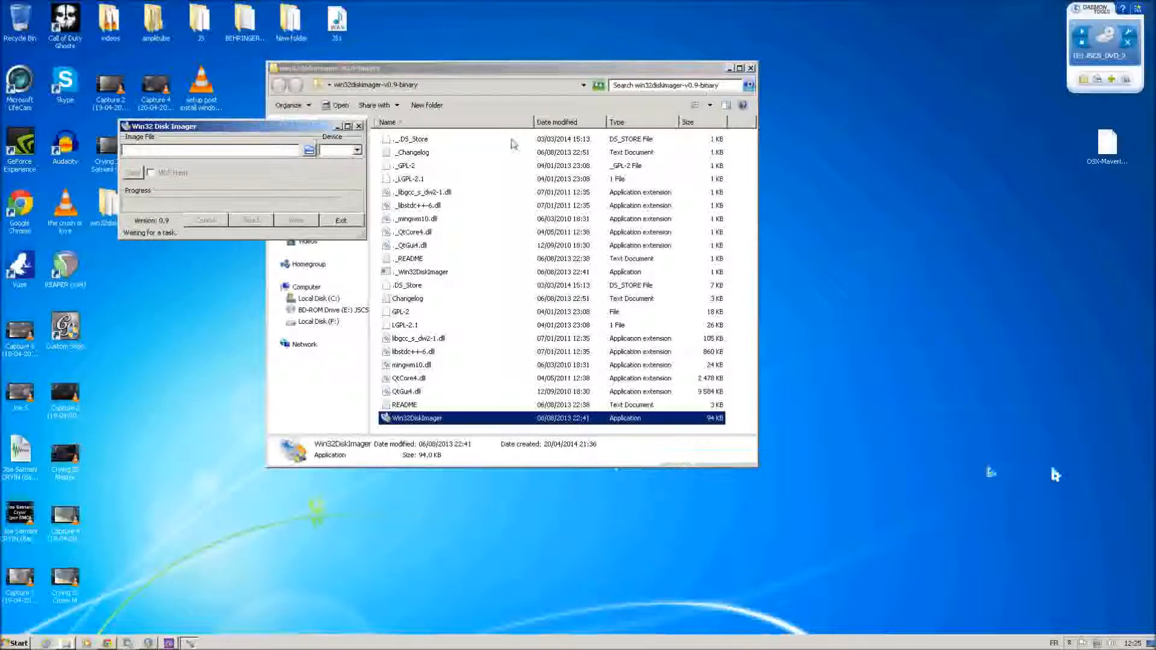
Minimize the folder window and move the Win32 Disk Imager window toward the middle of the desktop.
click(729, 70)
click(729, 69)
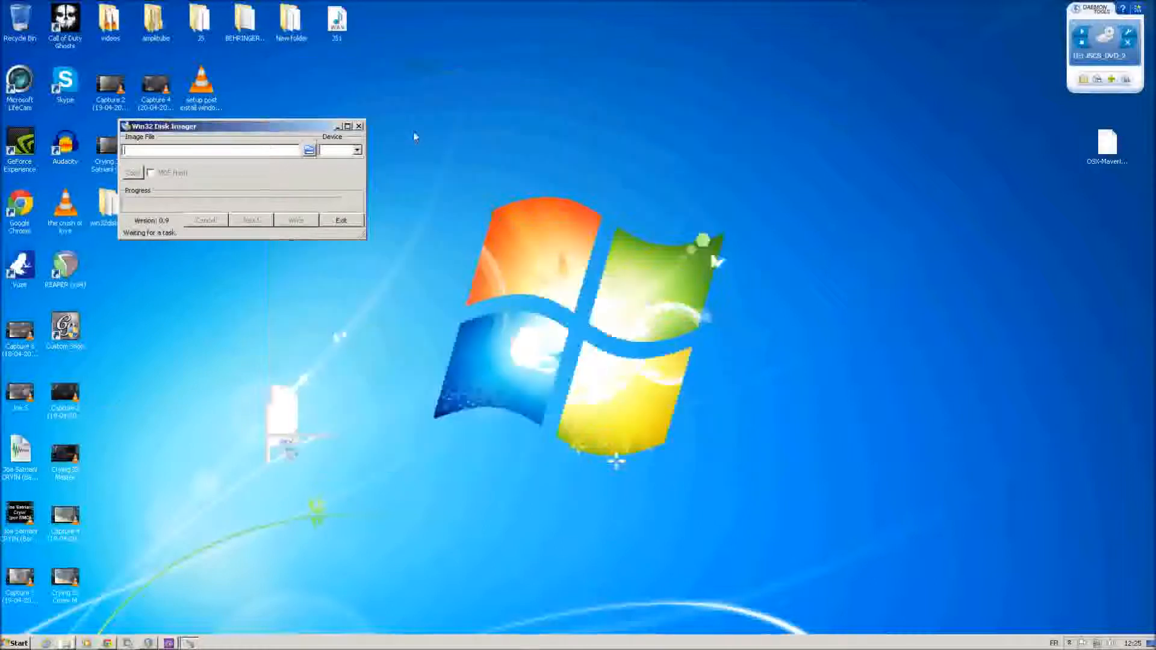
drag(304, 127, 577, 81)
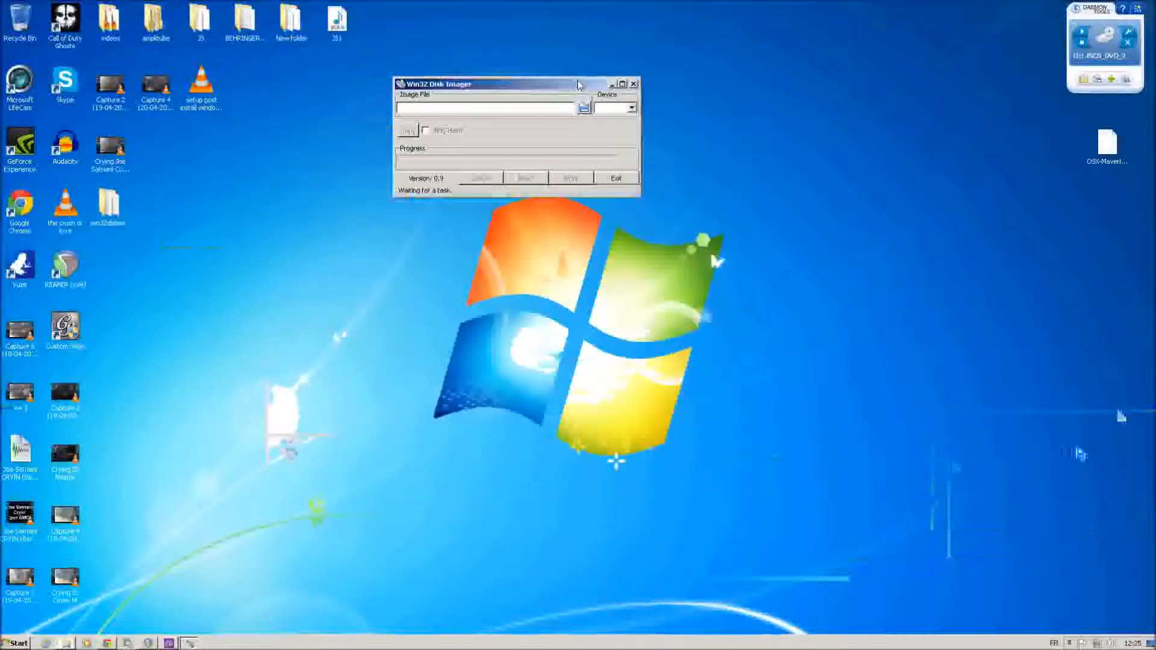
Browse for the disk image in the account's Desktop folder with the file type filter set to *.*.
click(1108, 147)
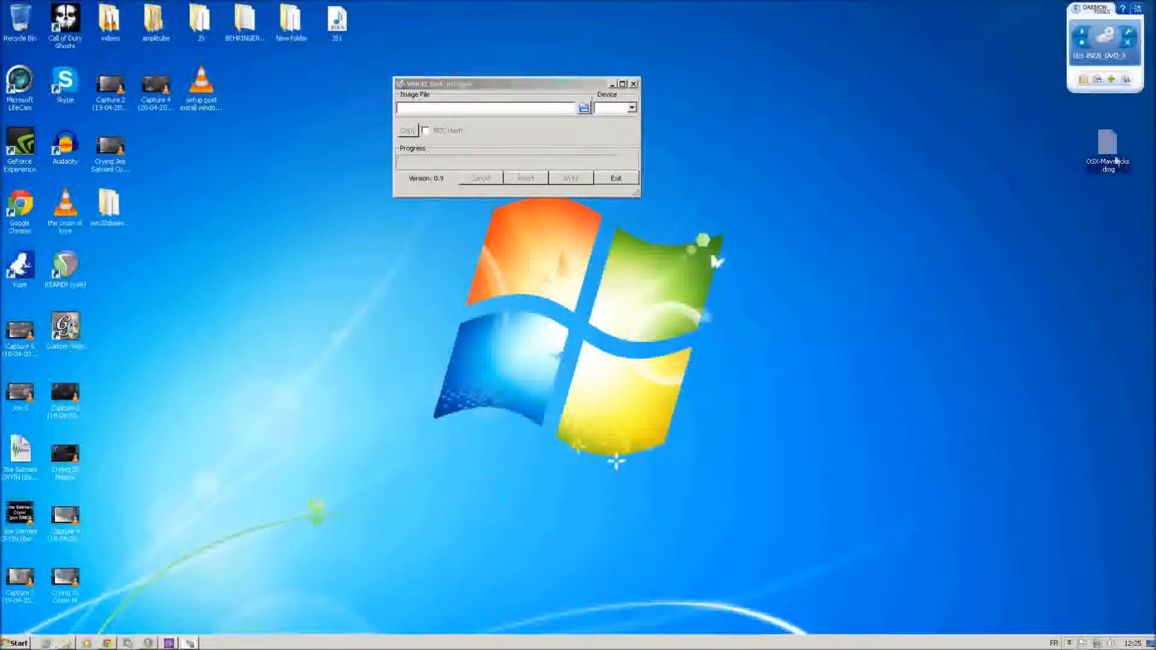
click(584, 108)
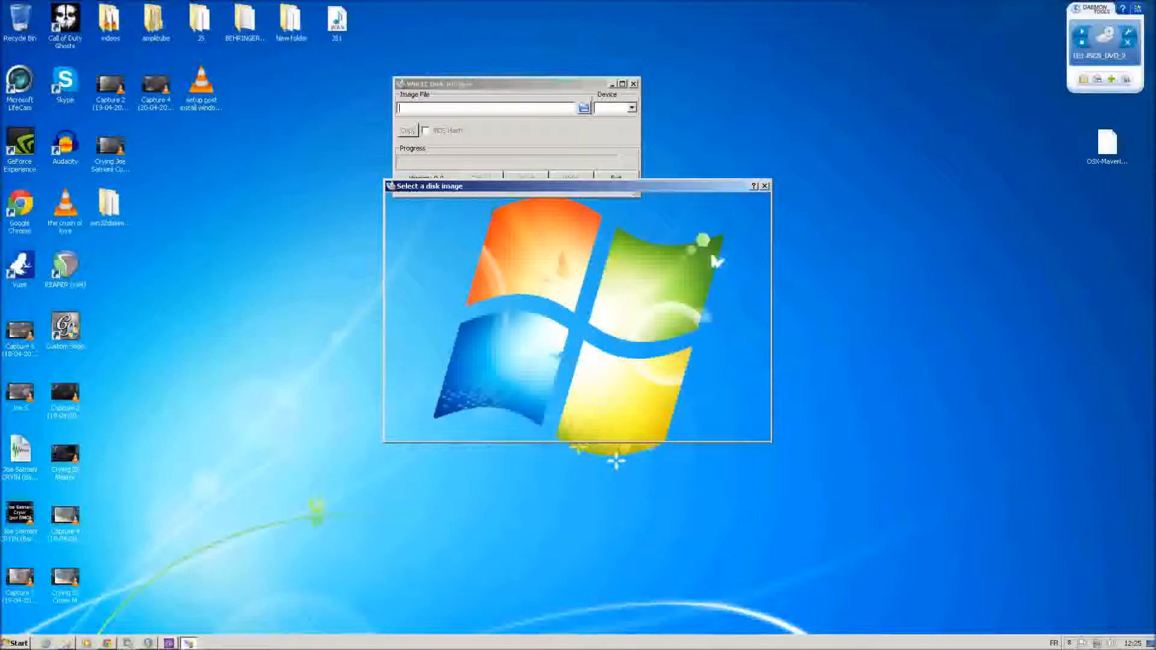
click(168, 643)
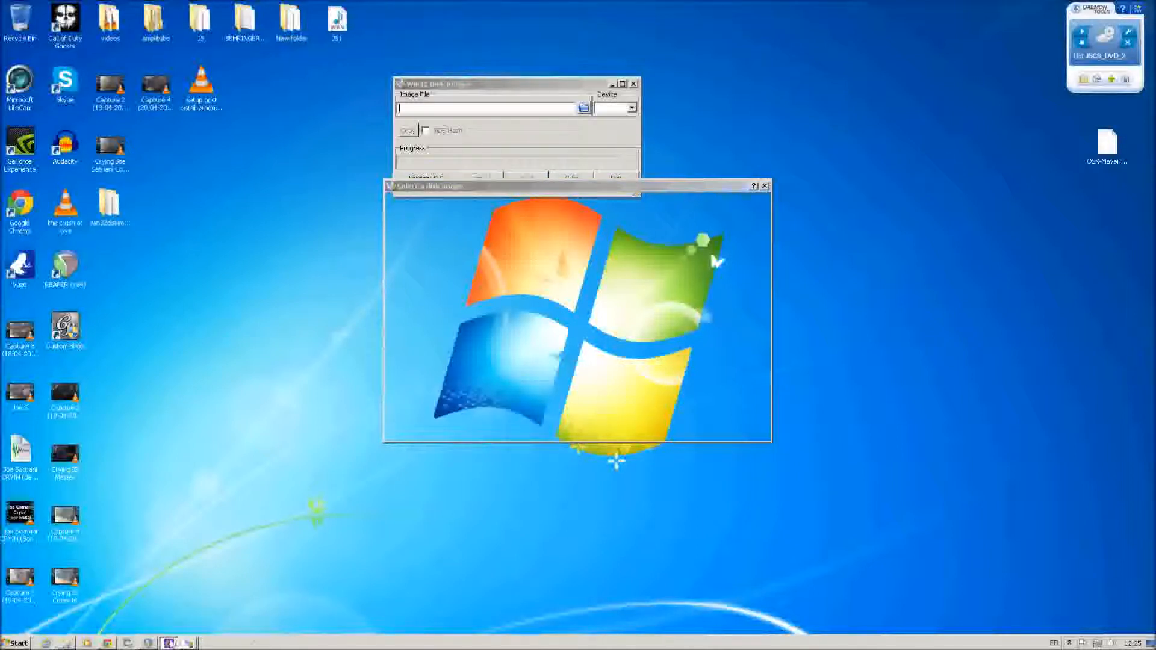
click(187, 643)
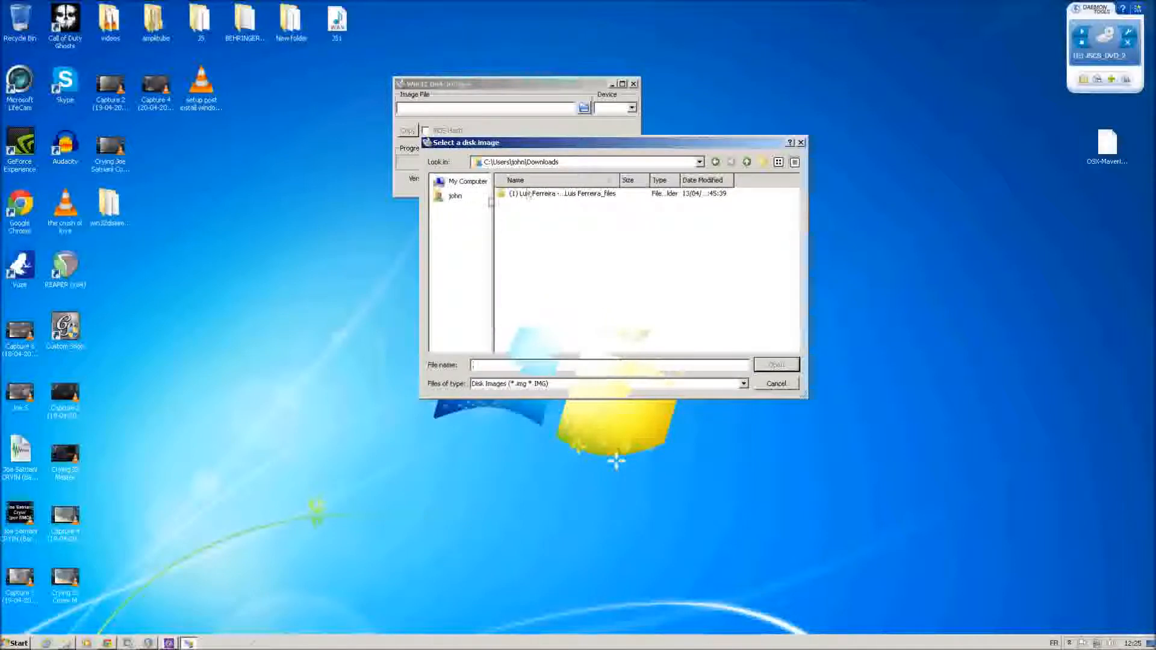
click(454, 197)
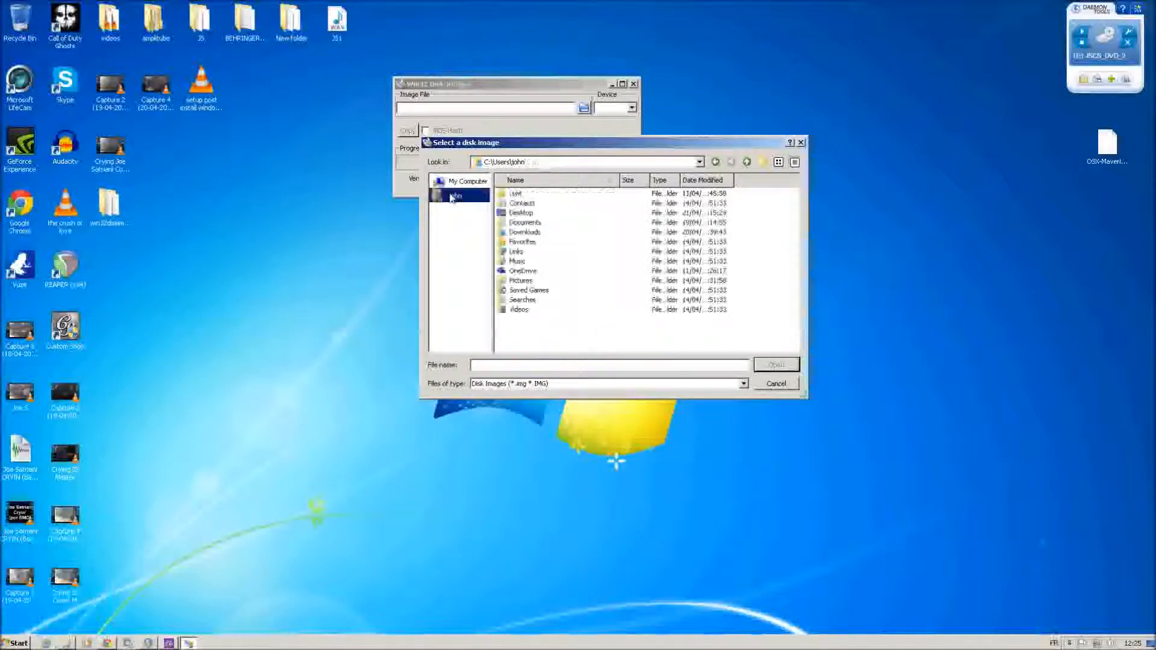
click(657, 212)
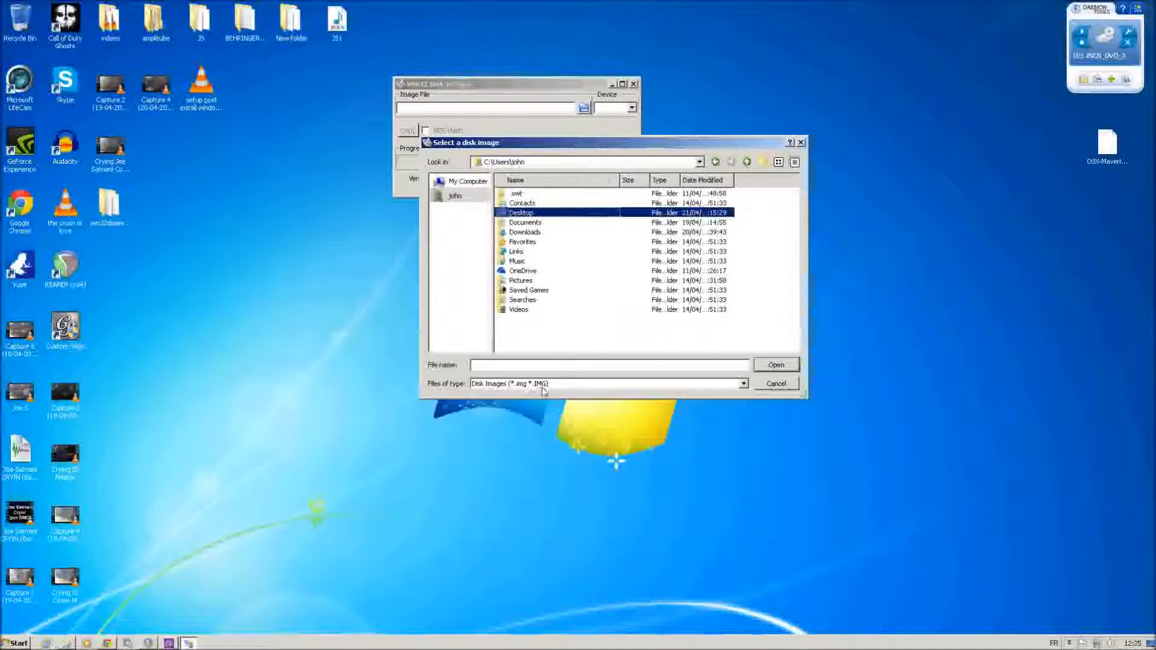
click(744, 385)
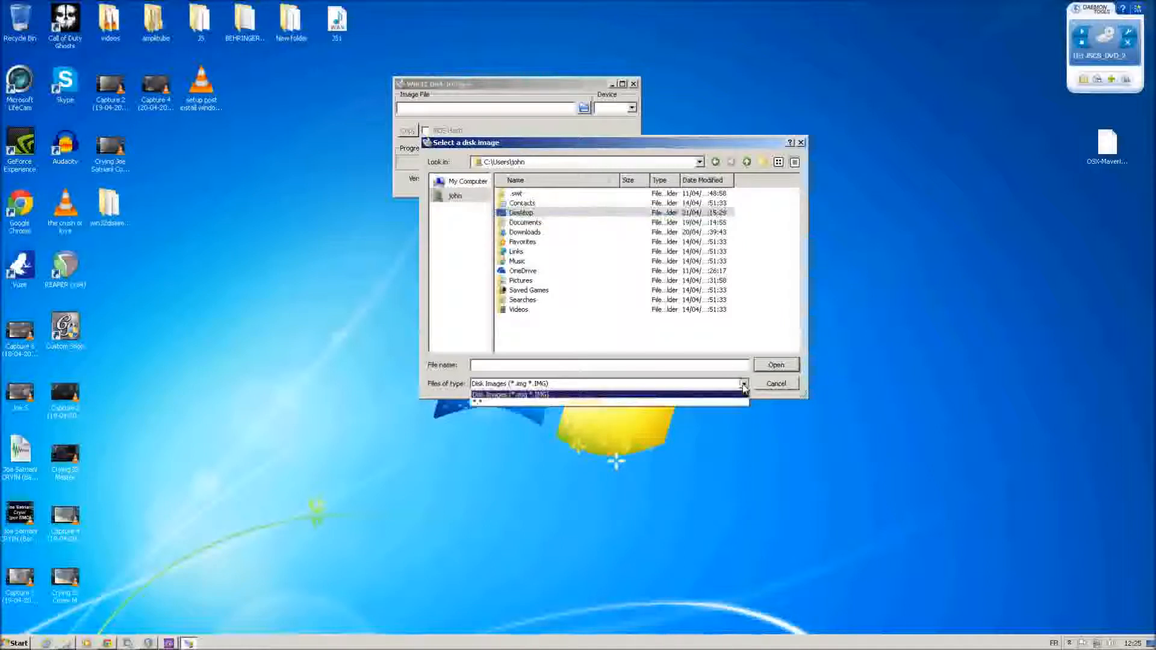
click(621, 403)
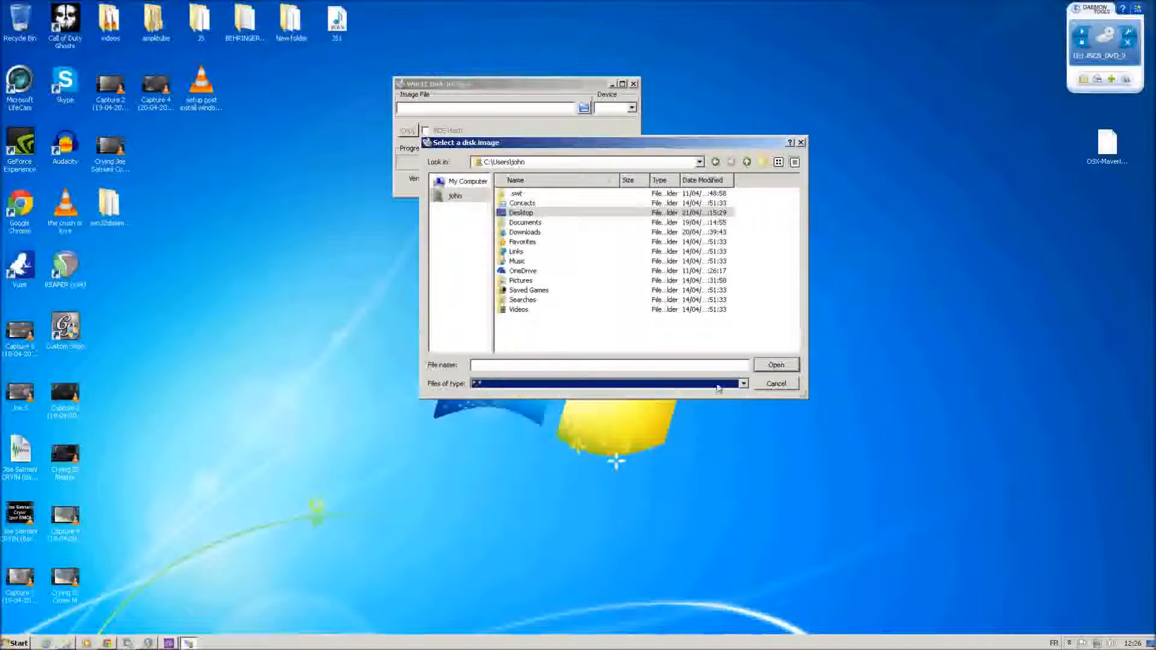
click(777, 365)
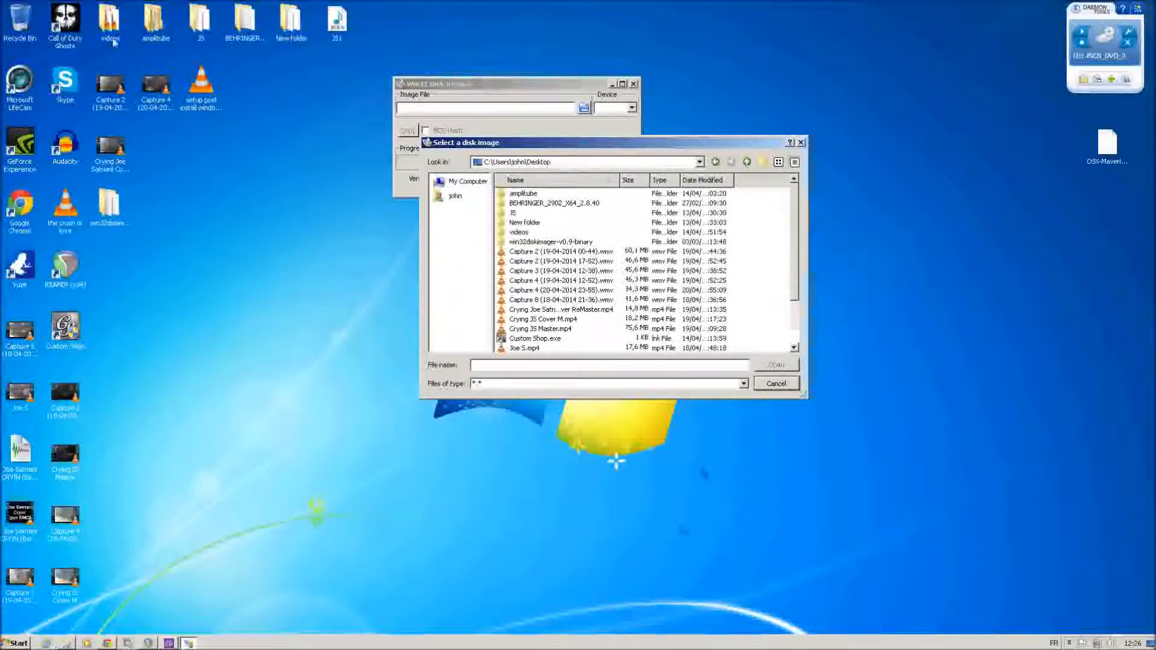
Load OSX-Mavericks.dmg as the image file in Win32 Disk Imager.
drag(795, 225, 793, 281)
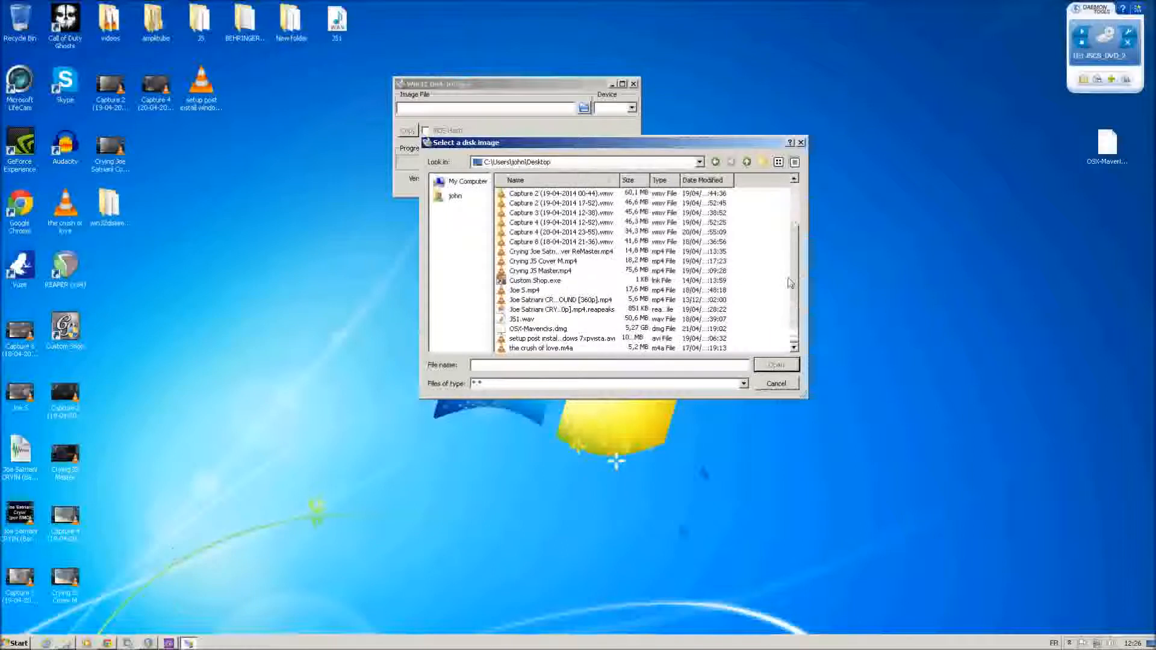
click(550, 330)
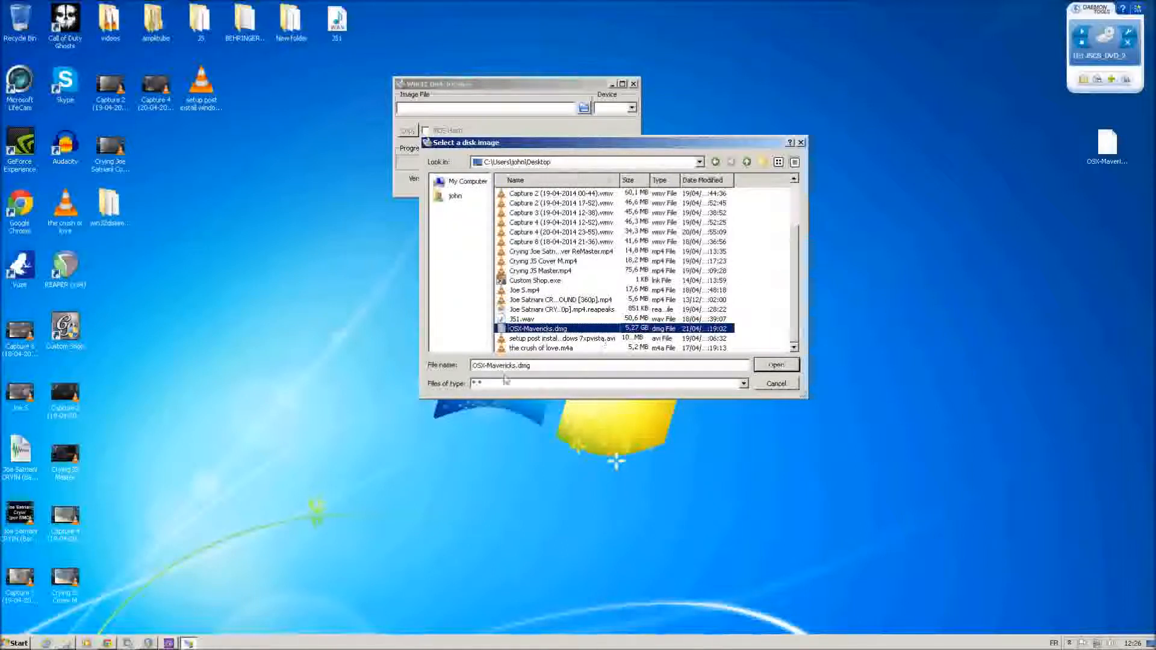
click(775, 366)
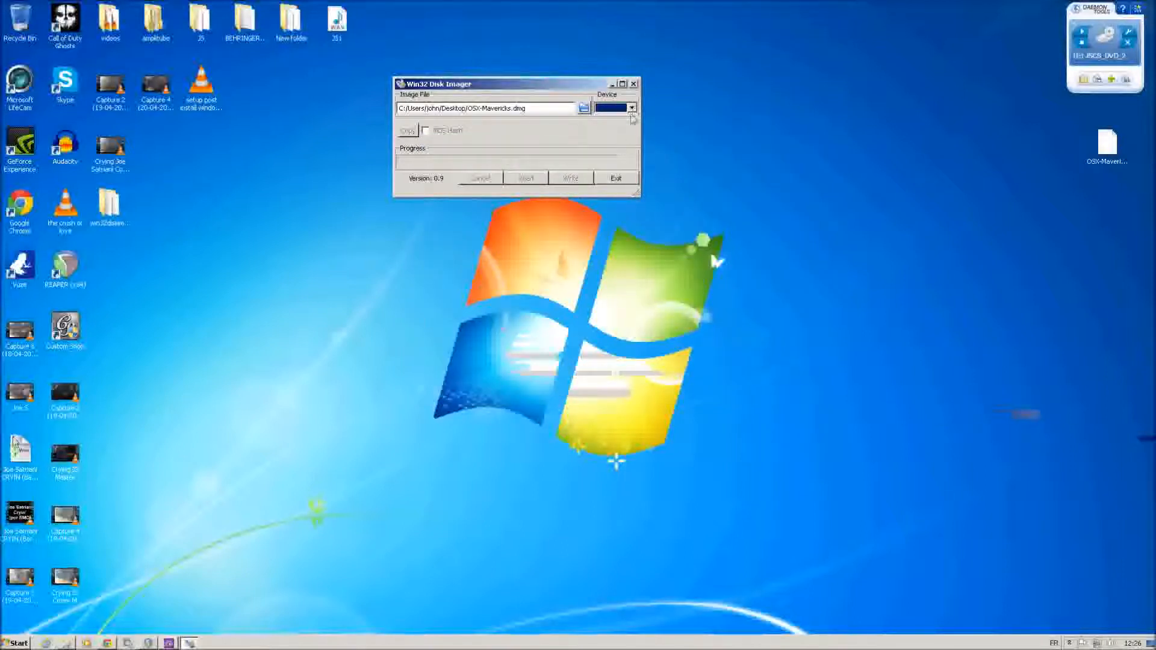
Nudge the Win32 Disk Imager window upward and dismiss the AutoPlay dialog for Removable Disk (G:).
drag(589, 86, 590, 80)
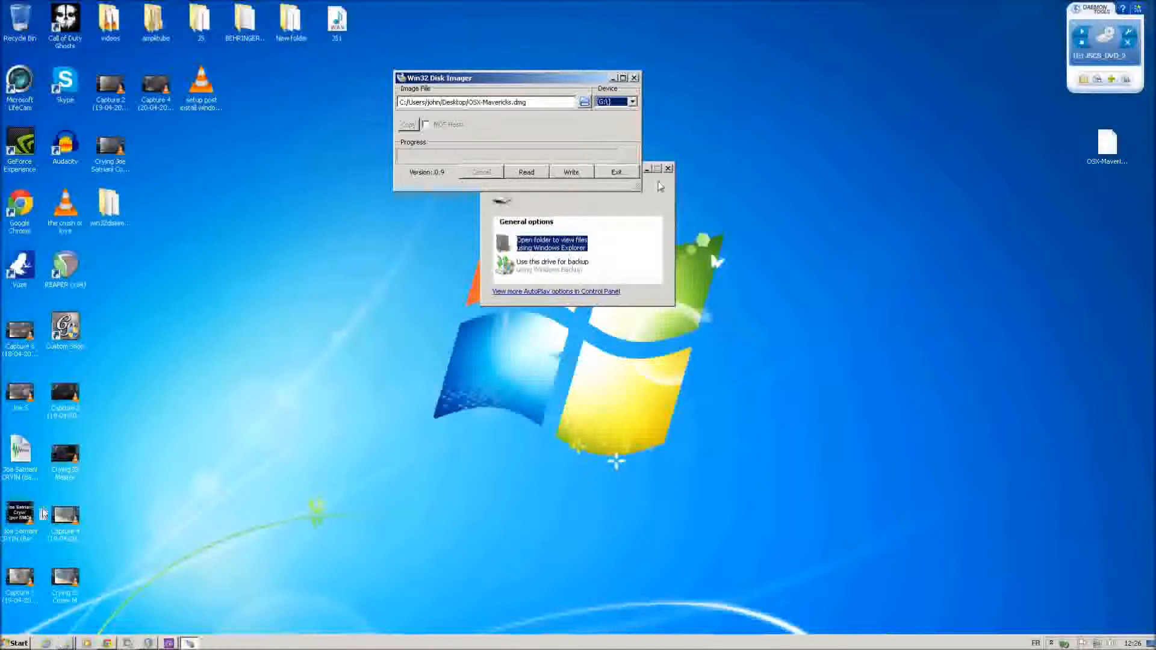
click(641, 192)
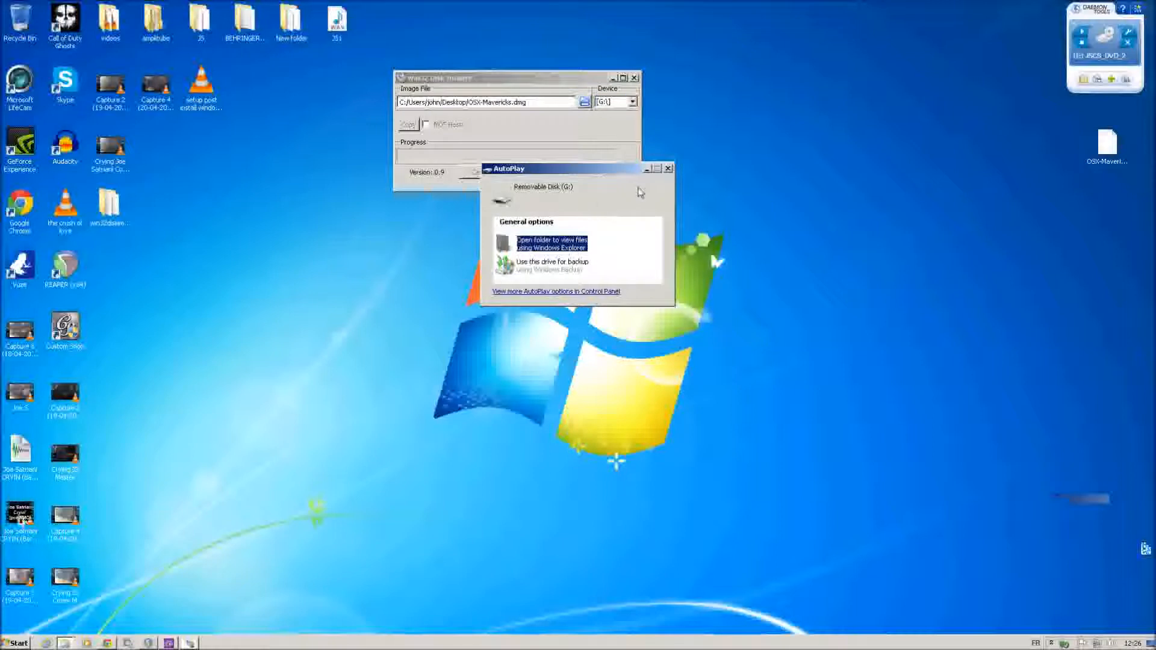
click(669, 169)
Show the computer's drives in Windows Explorer and open the properties of Removable Disk (G:).
click(66, 643)
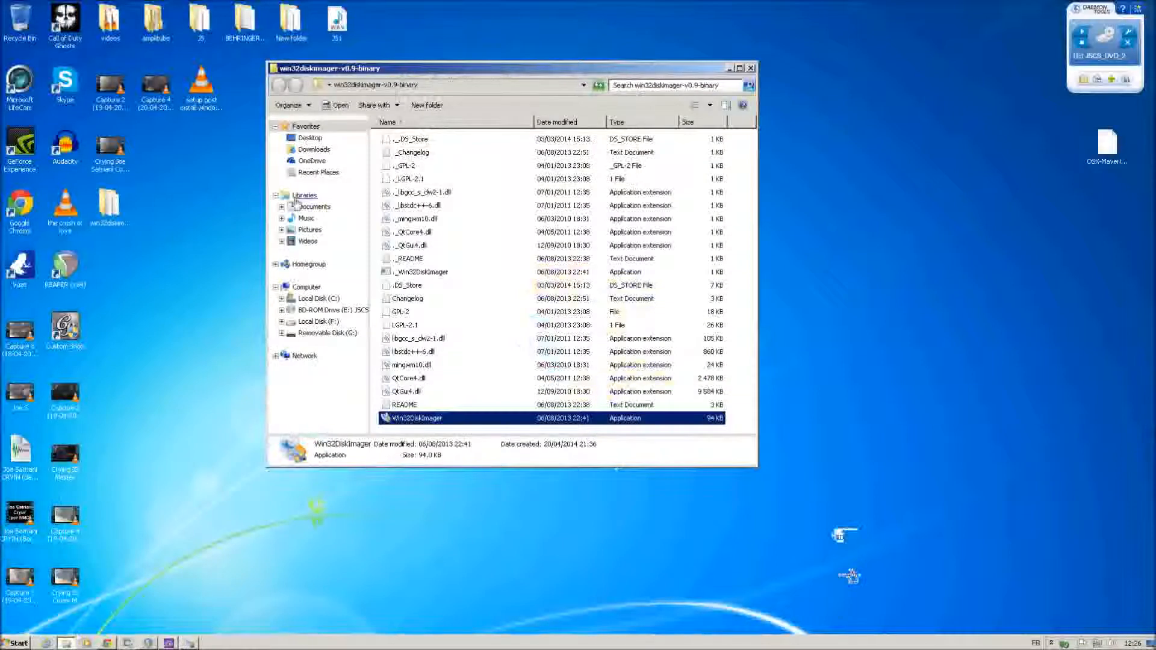
click(306, 287)
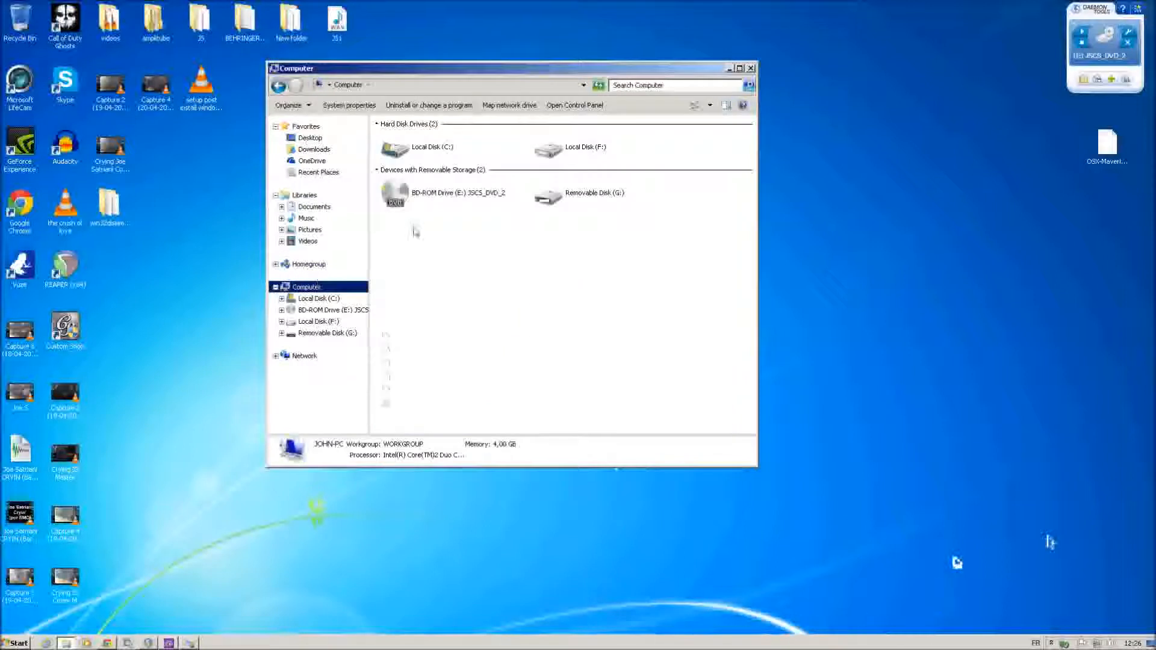
click(550, 199)
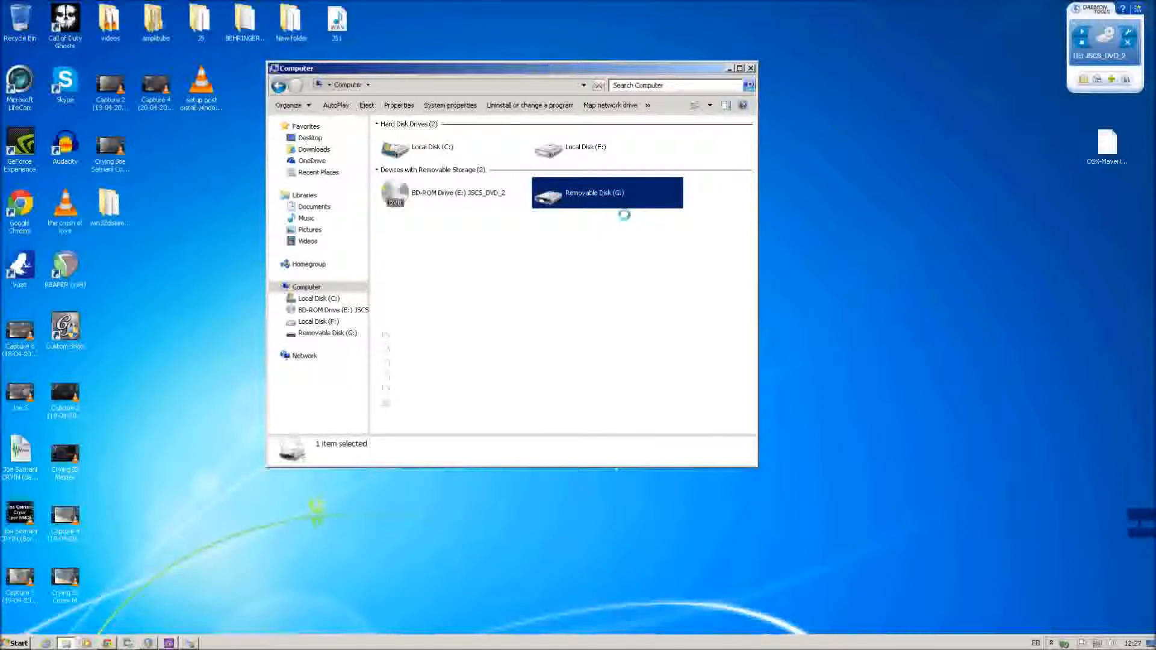
right_click(549, 194)
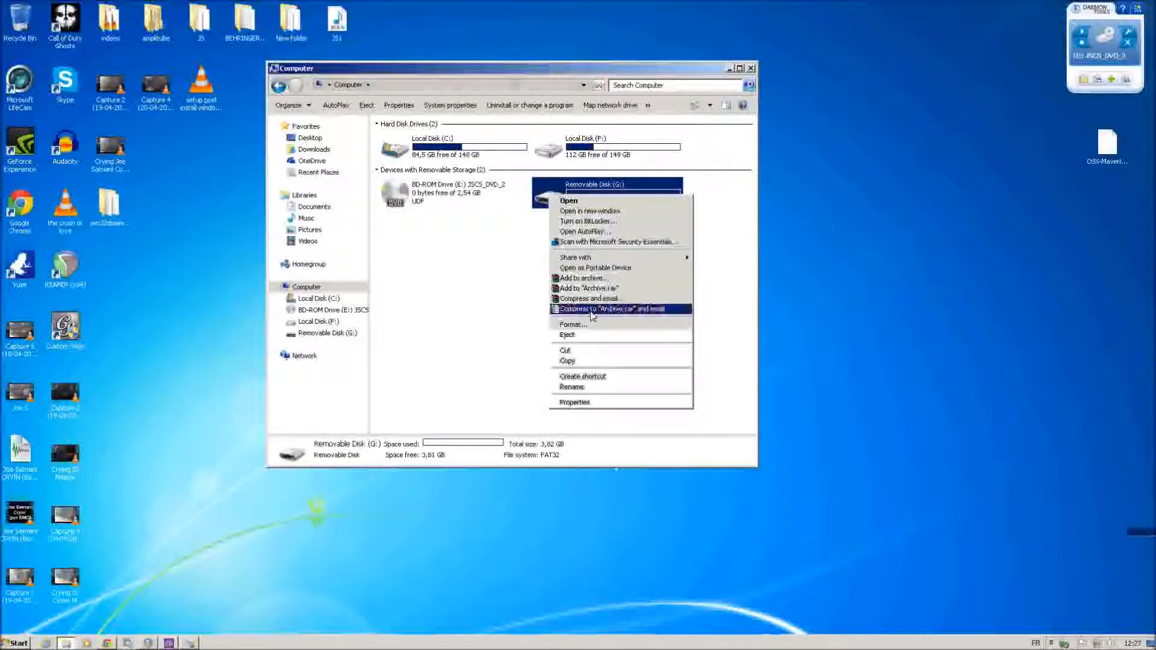
click(575, 403)
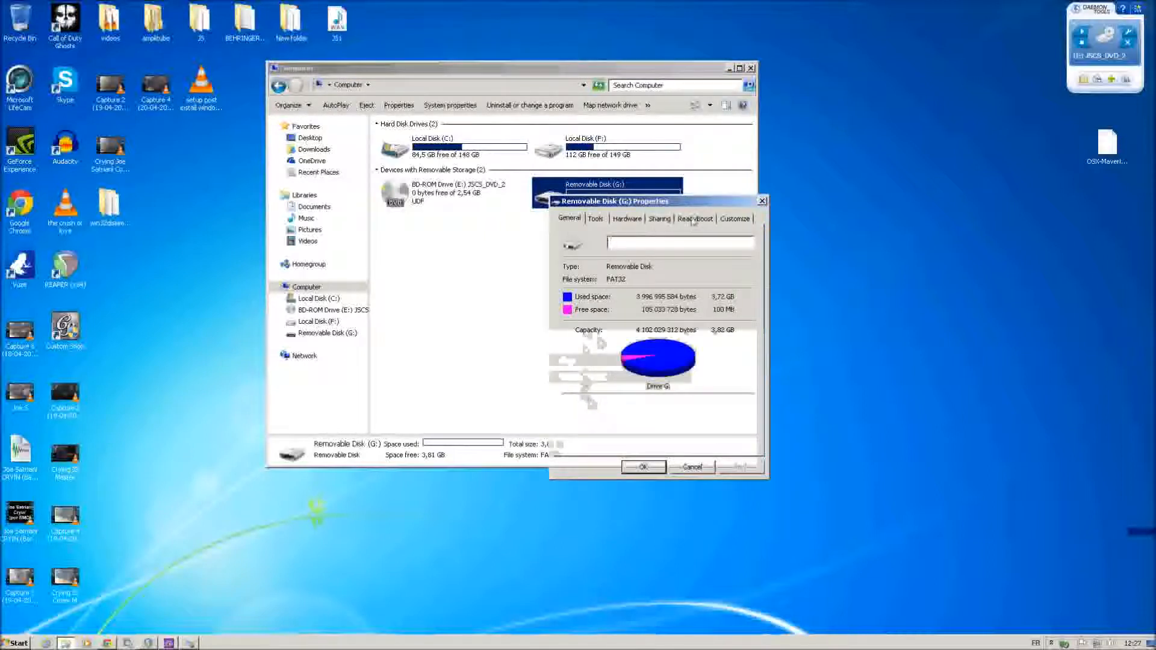
Examine the ReadyBoost, Sharing, Hardware, Tools and Customize properties of Removable Disk (G:), then look at the files stored on the drive.
click(693, 220)
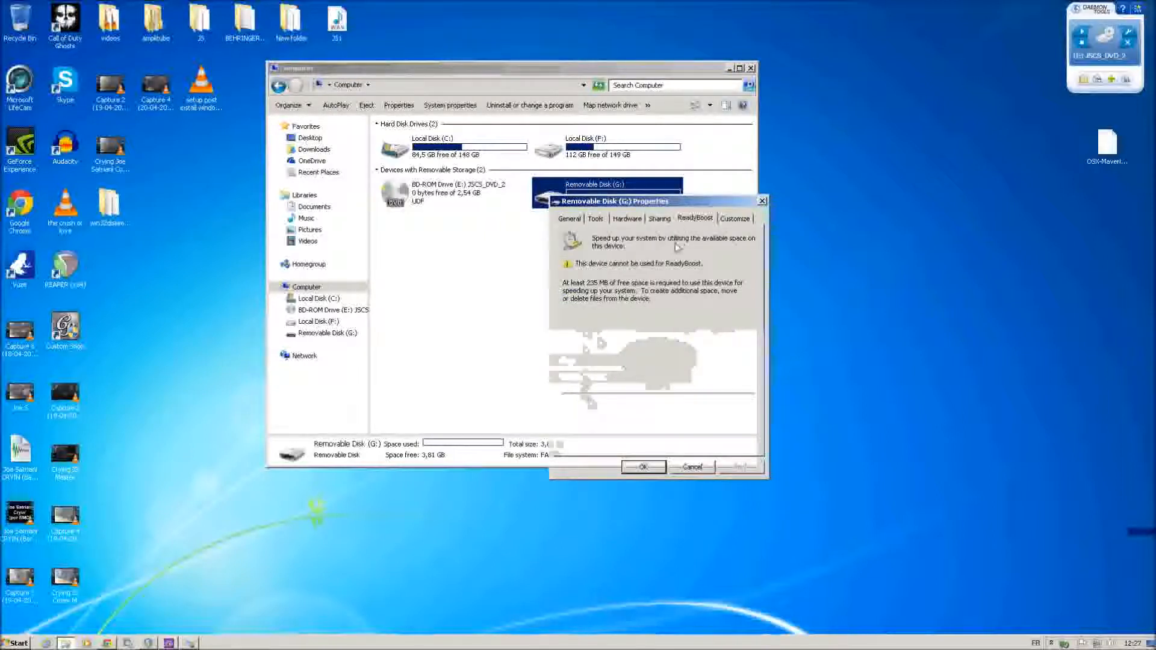
click(662, 220)
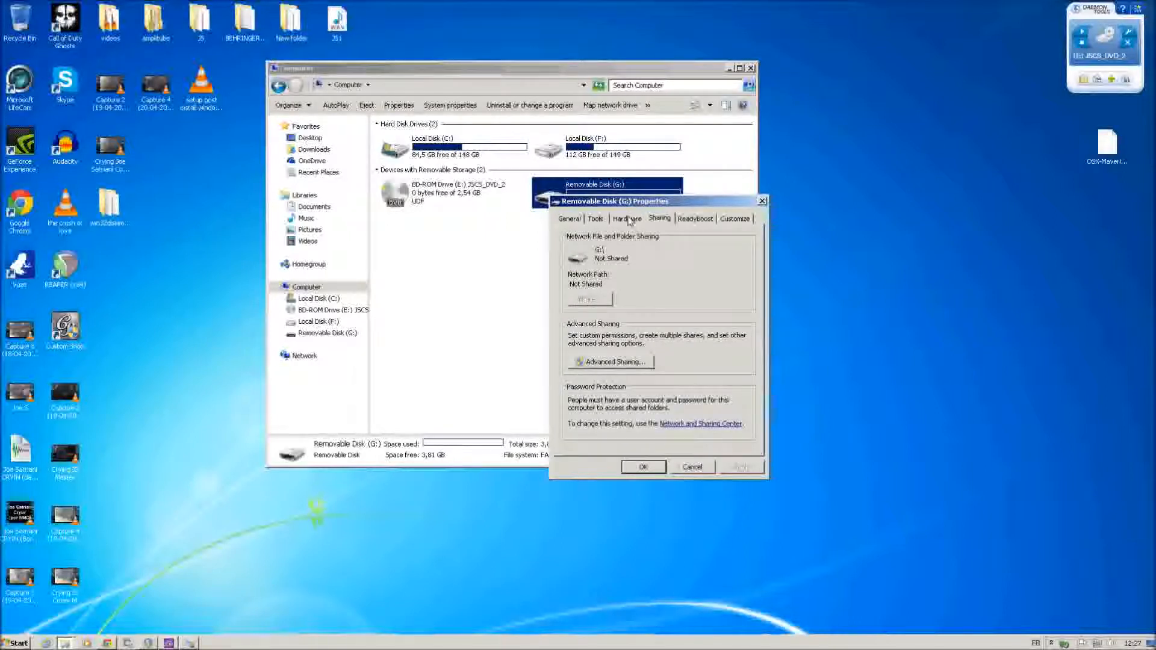
click(629, 219)
click(597, 221)
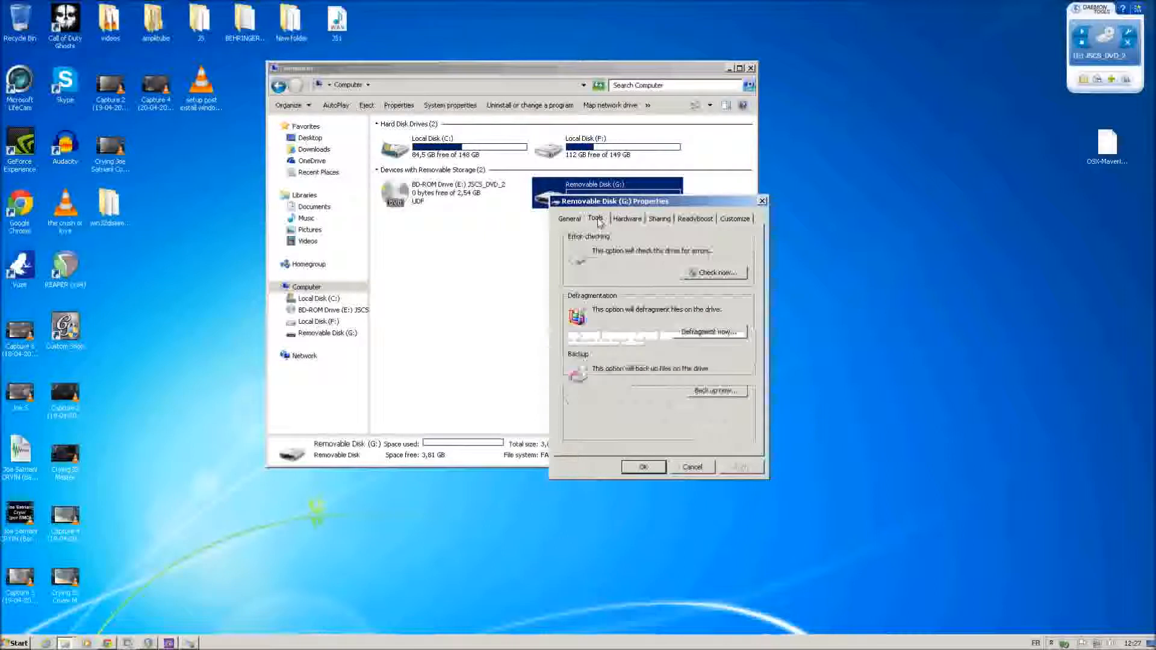
click(701, 223)
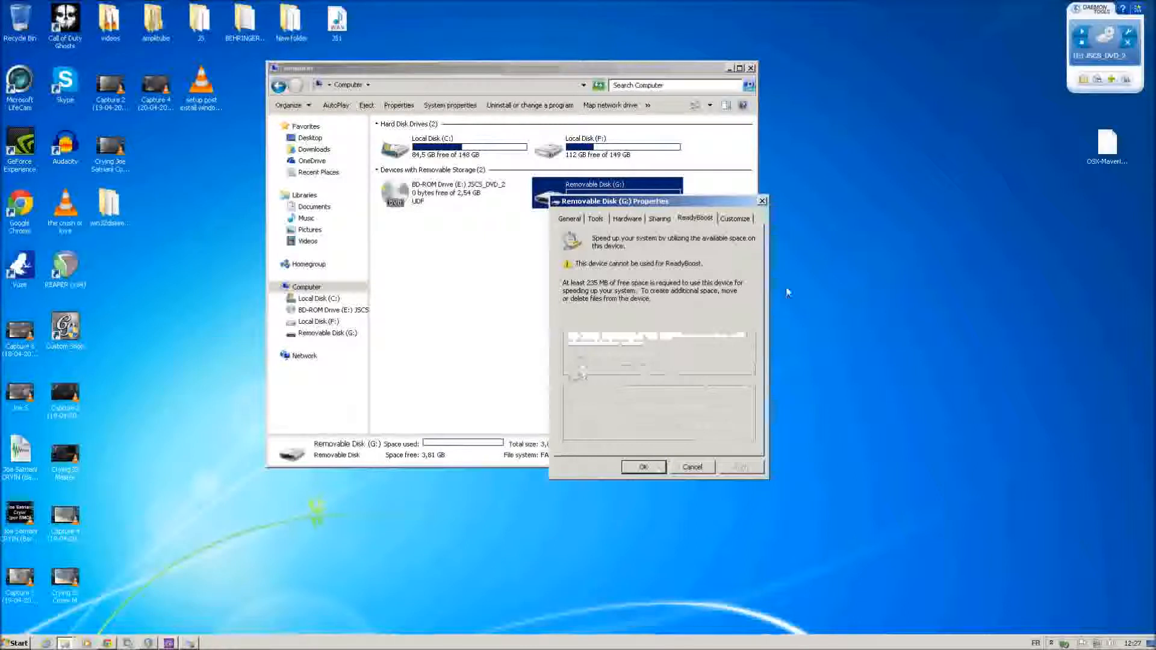
click(737, 219)
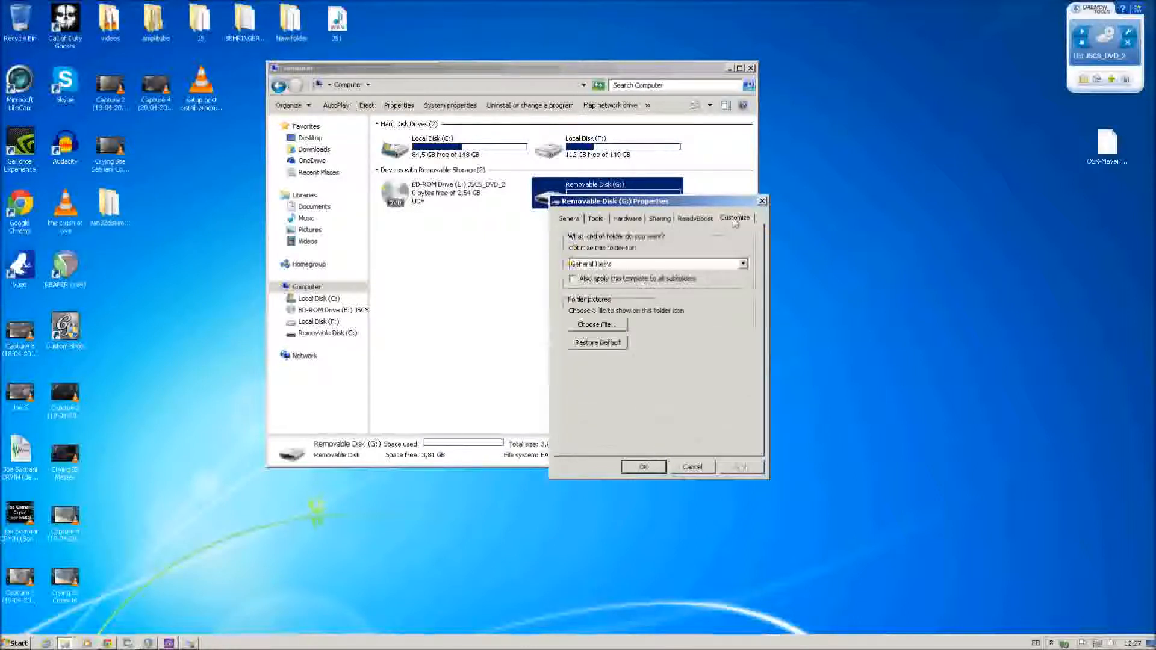
click(762, 200)
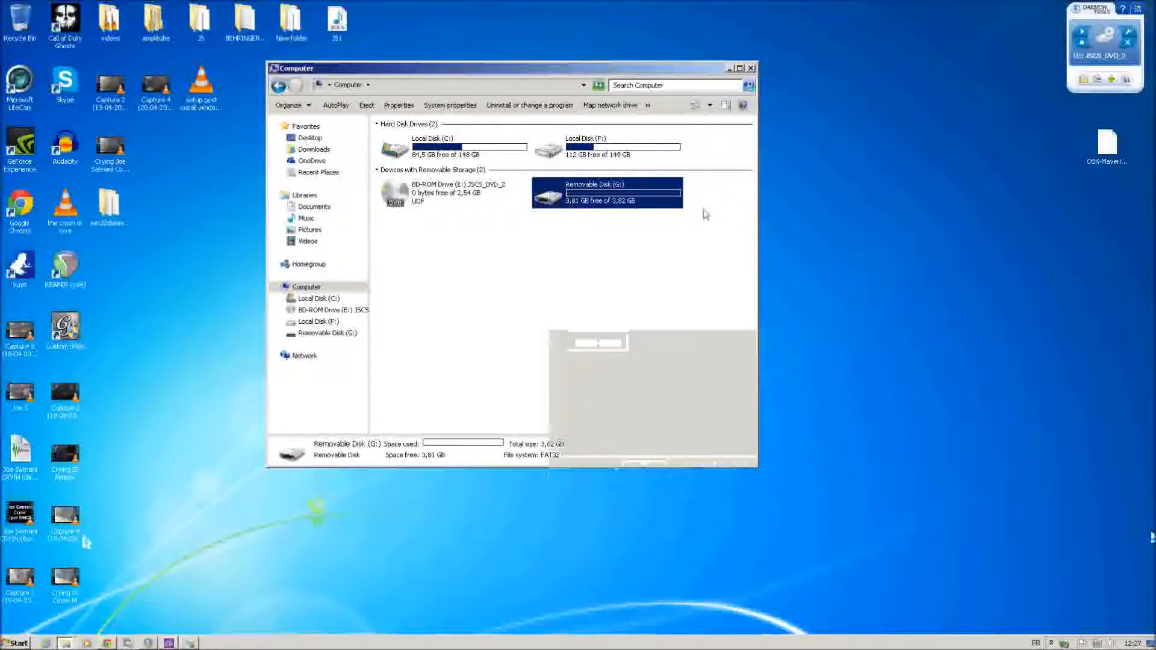
double_click(590, 199)
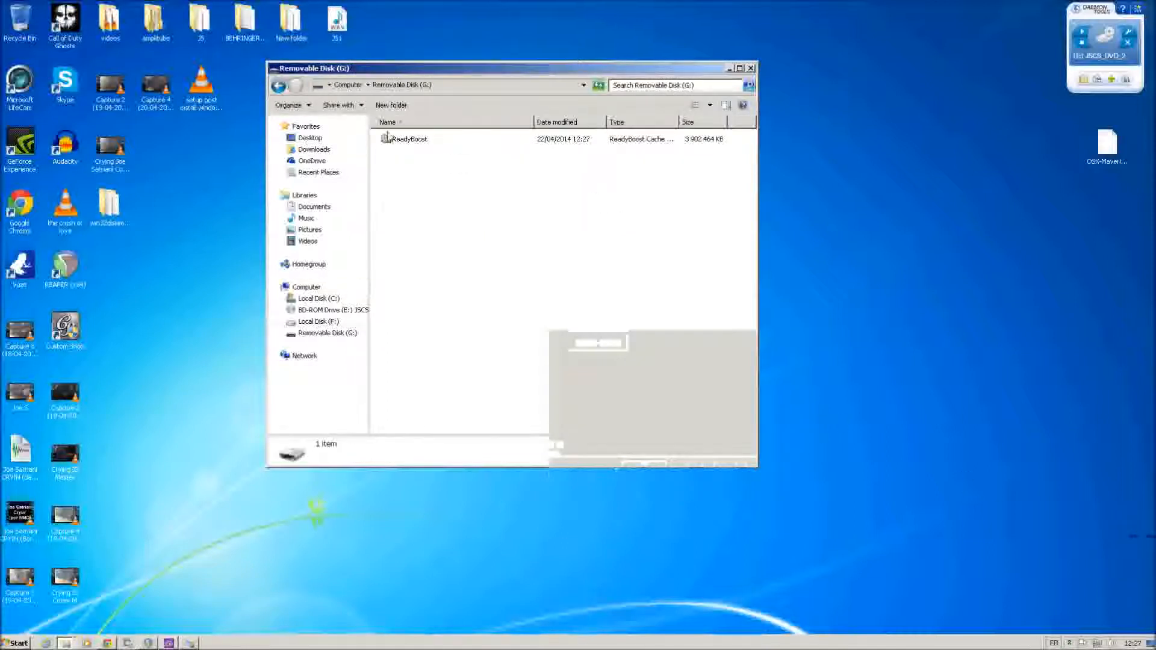
click(279, 85)
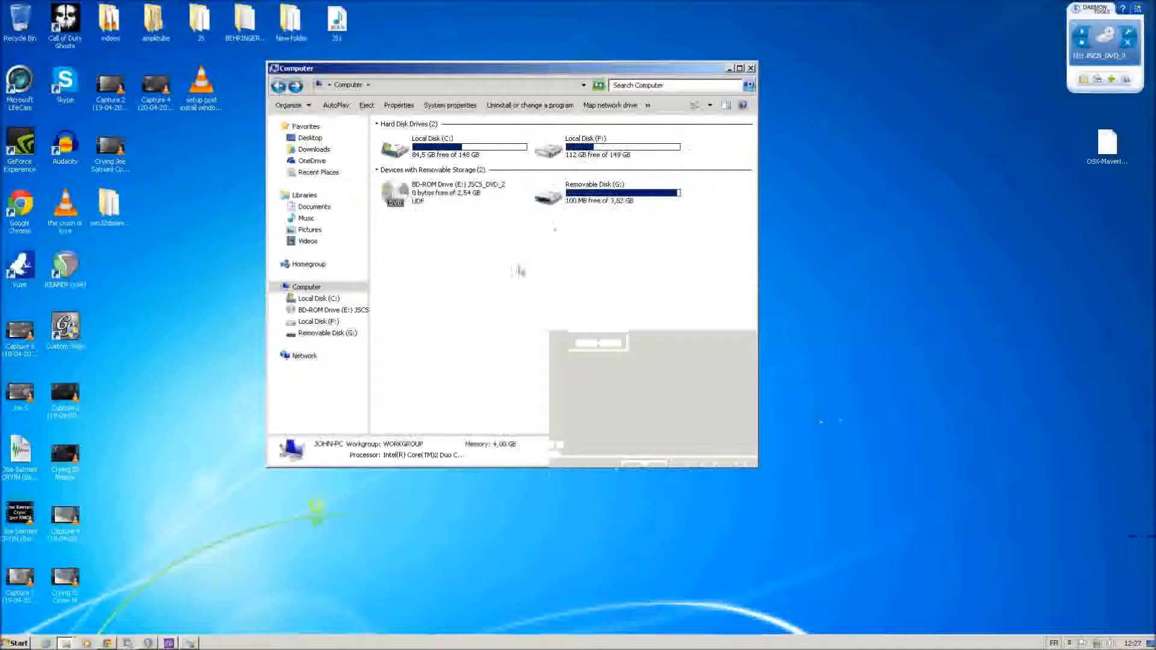
Turn off ReadyBoost for Removable Disk (G:) in its properties and apply the change.
click(573, 195)
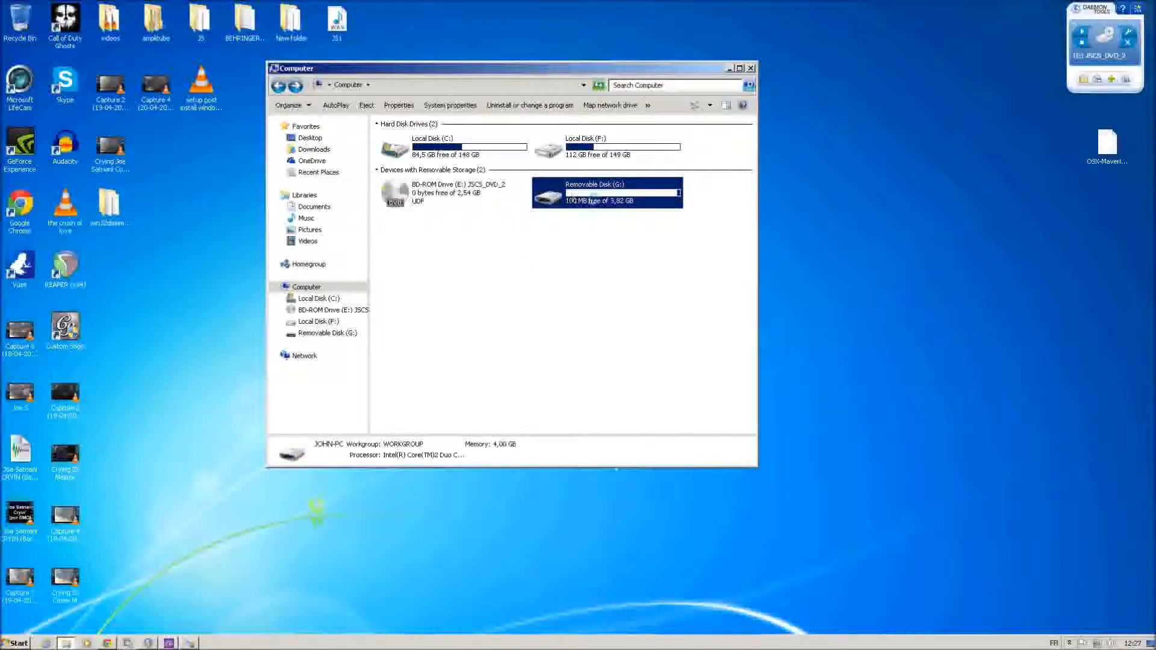
right_click(573, 195)
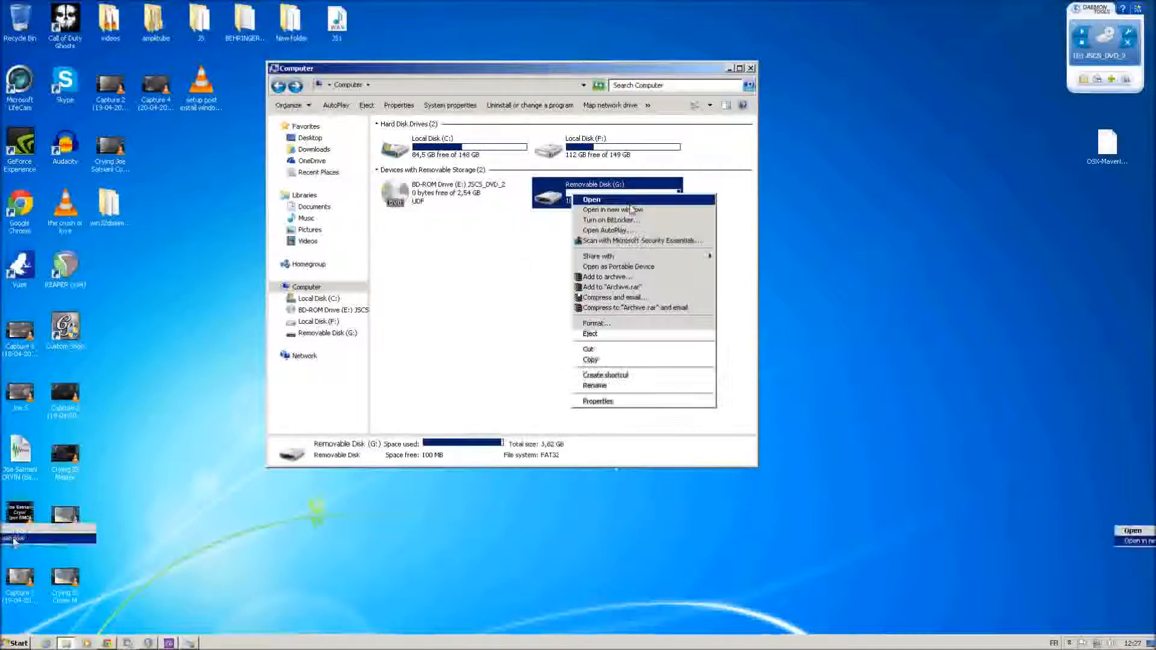
click(630, 403)
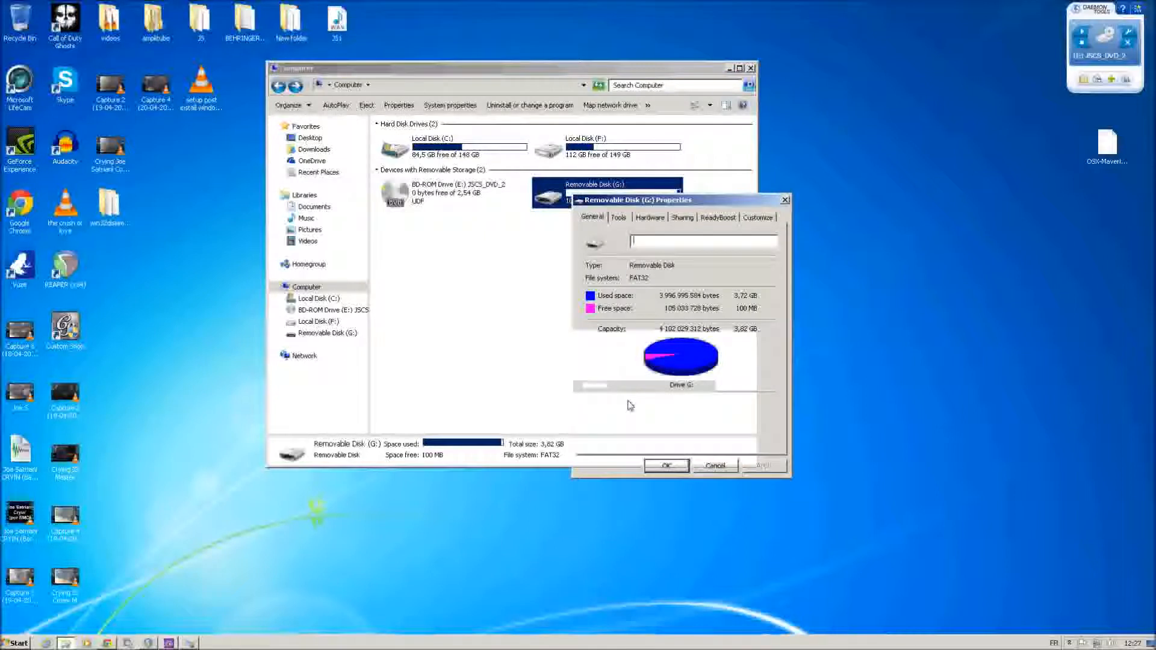
click(719, 218)
click(597, 268)
click(760, 466)
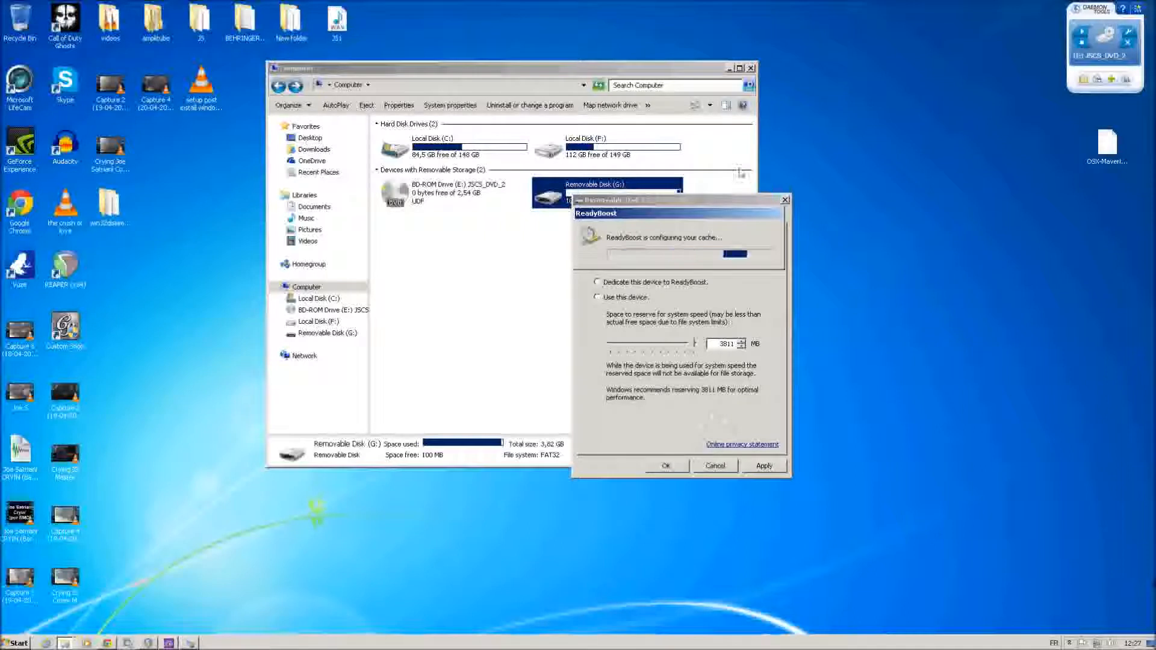
Move the Computer window aside to uncover Win32 Disk Imager and close the properties of Removable Disk (G:).
click(658, 73)
drag(658, 73, 455, 77)
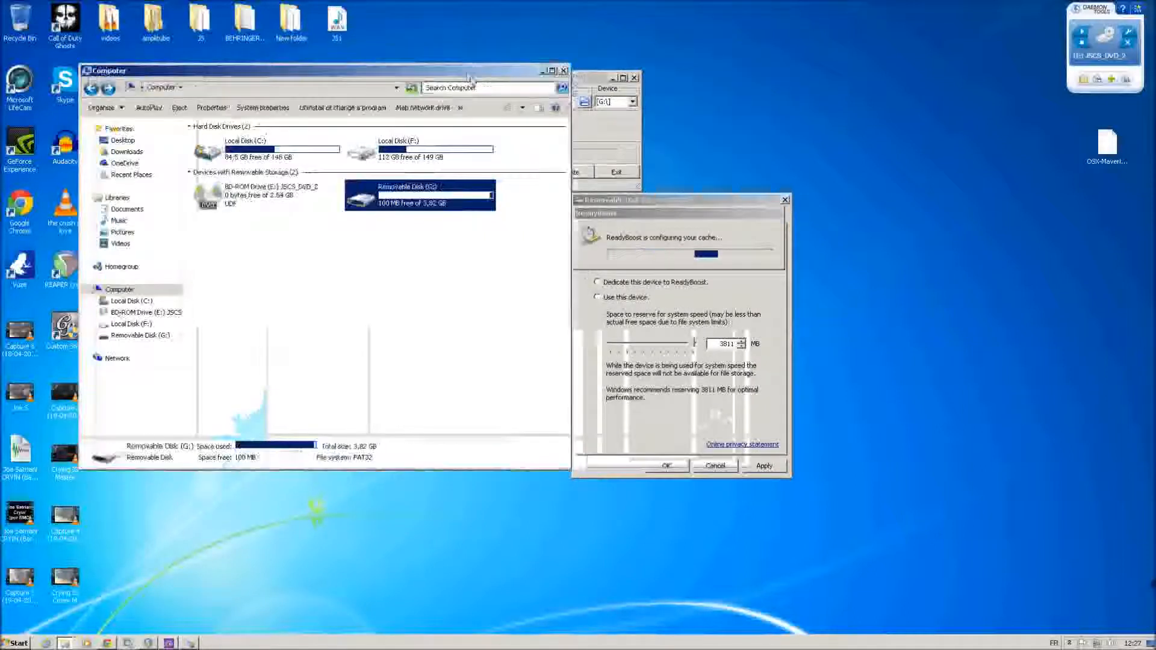
click(717, 205)
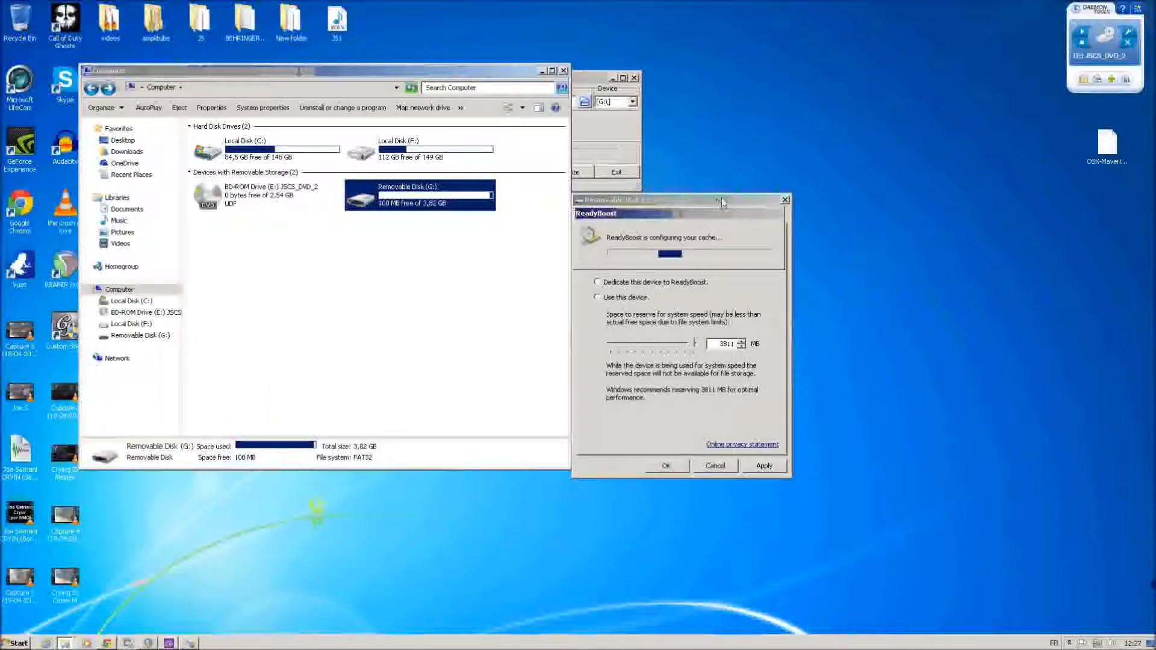
click(522, 73)
drag(522, 73, 489, 117)
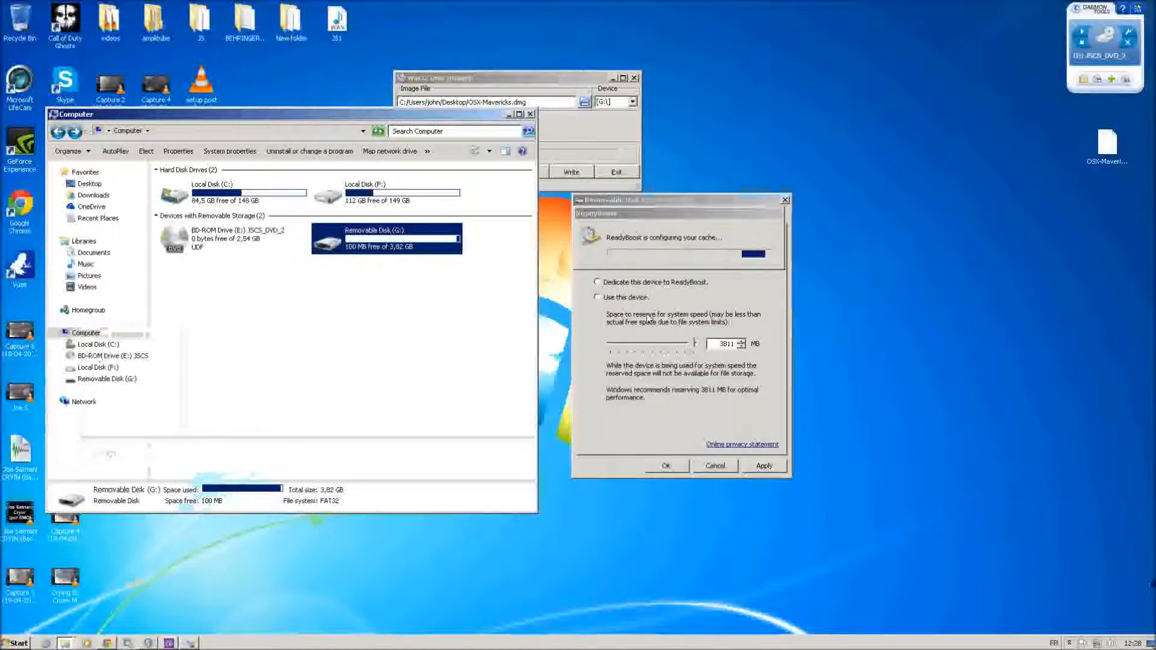
click(666, 468)
Quick-format Removable Disk (G:) as NTFS, accepting the erase and drive-in-use prompts, and eject the drive.
right_click(398, 247)
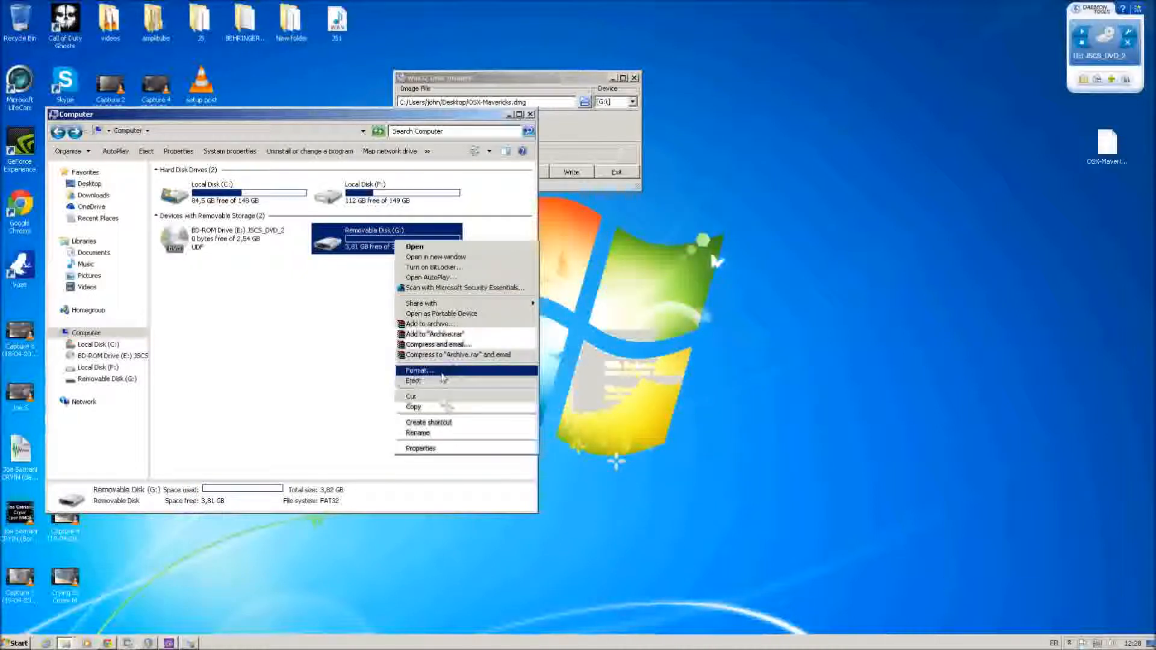
click(420, 371)
click(233, 270)
click(196, 286)
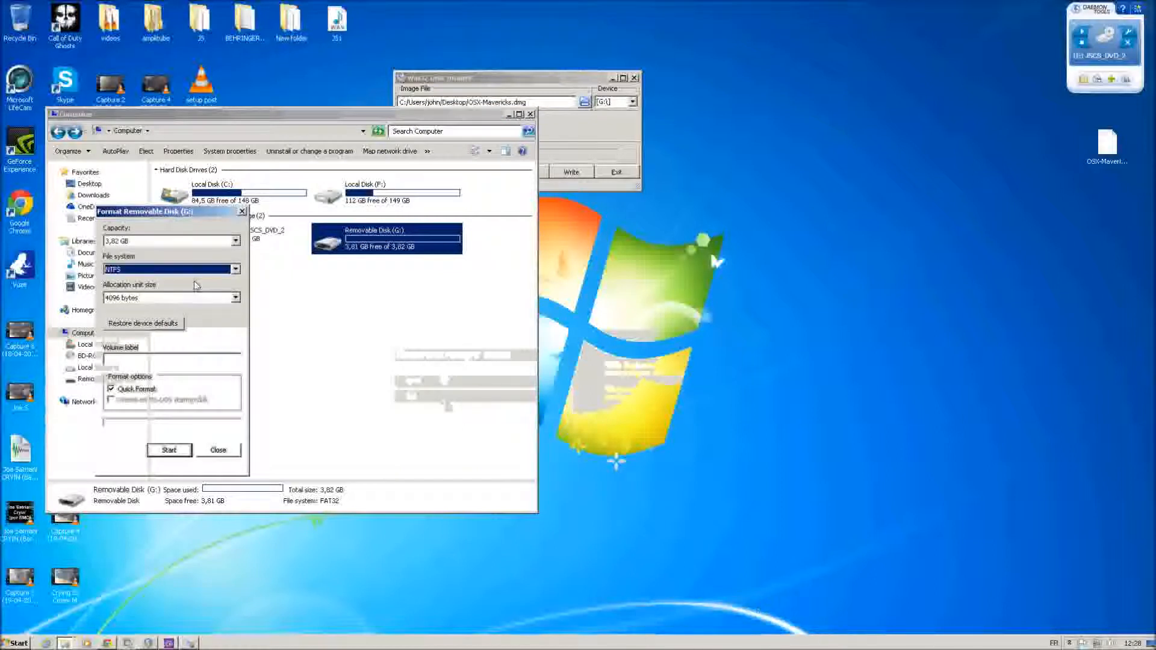
click(169, 451)
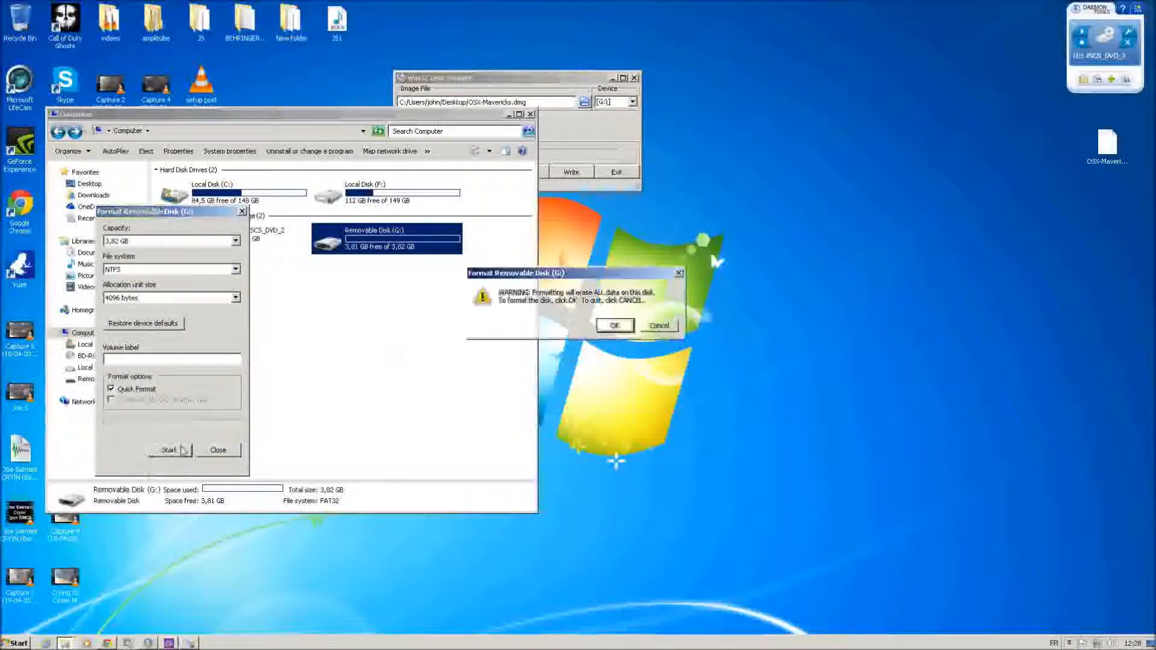
click(615, 325)
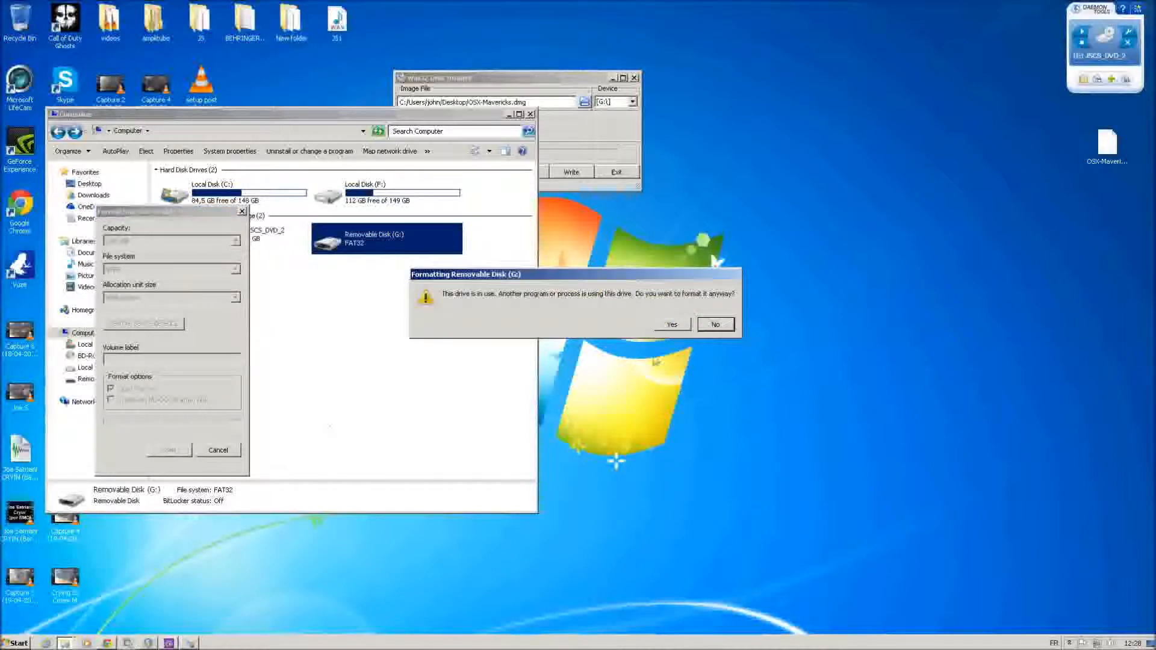
click(674, 325)
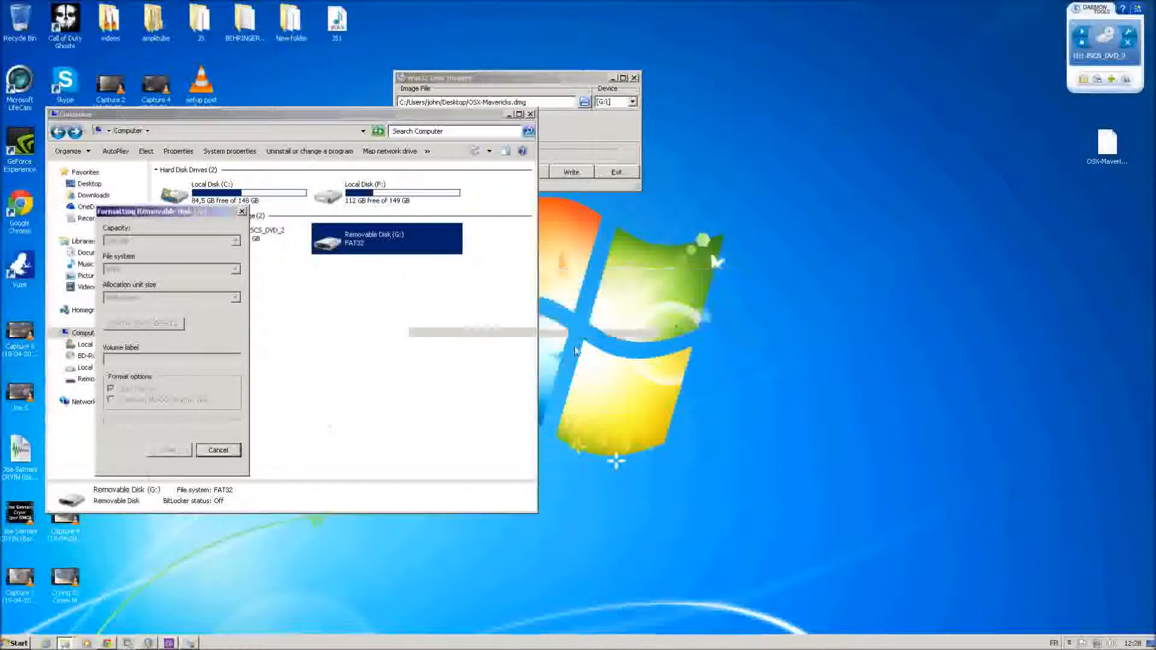
drag(212, 222, 671, 229)
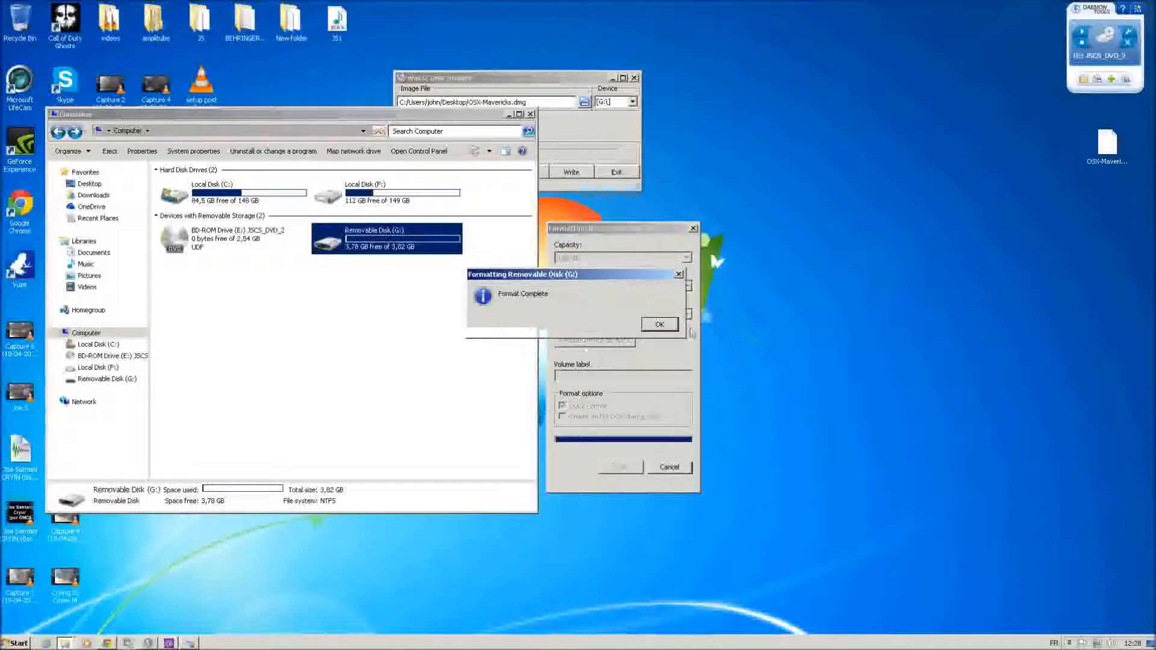
click(670, 328)
click(669, 468)
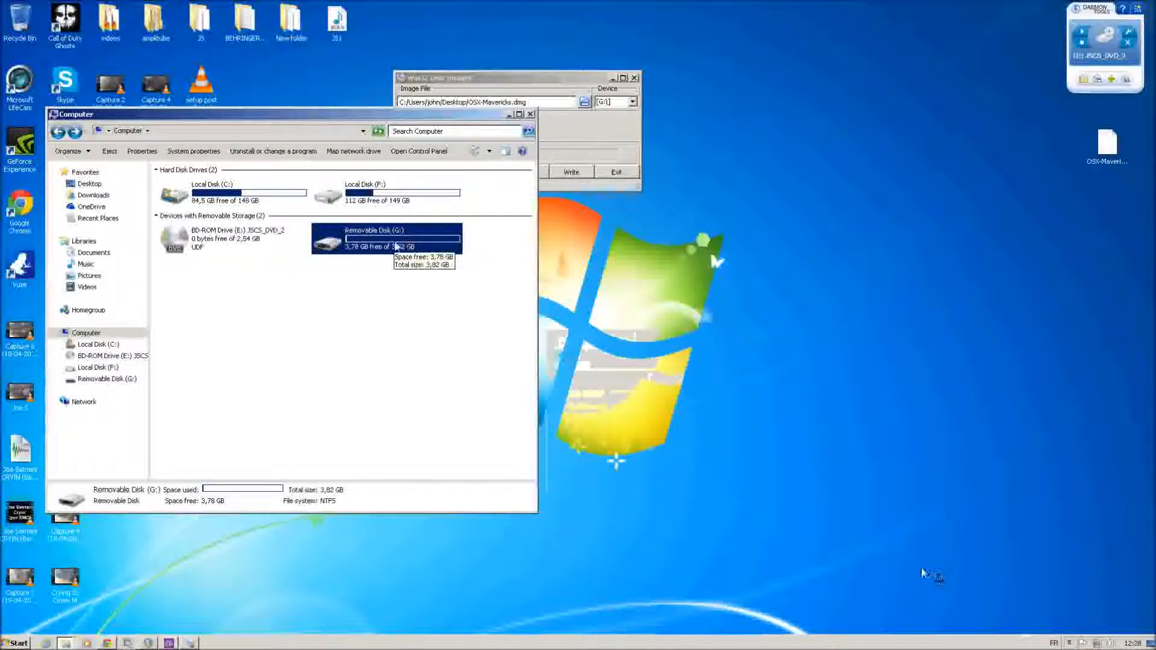
right_click(367, 240)
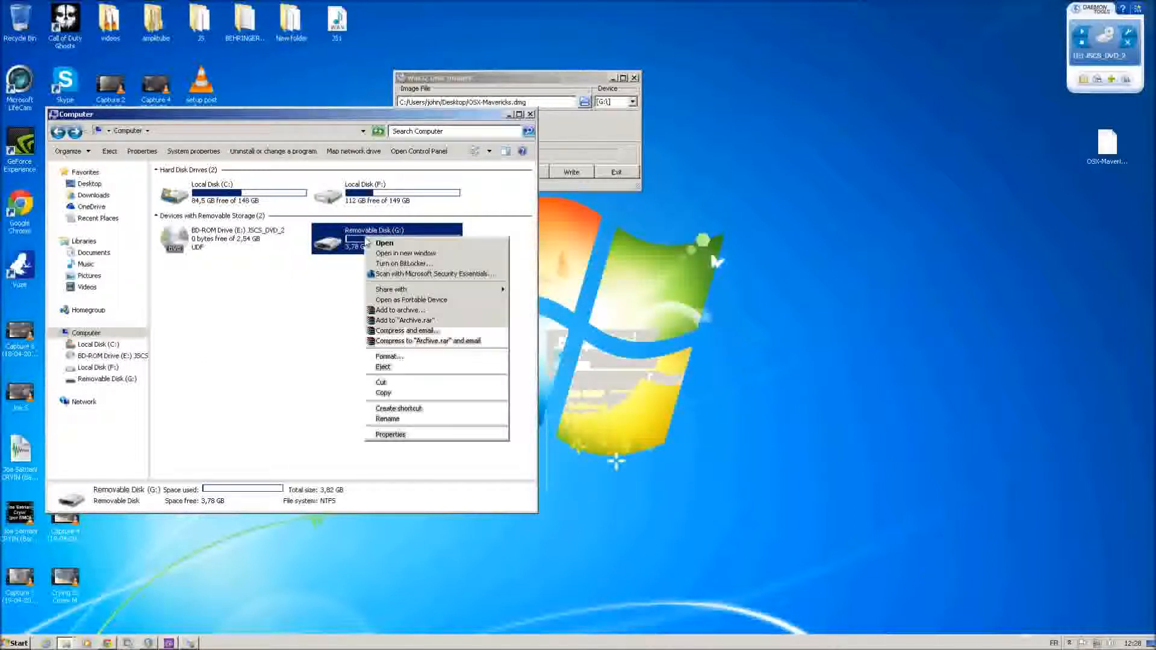
click(424, 367)
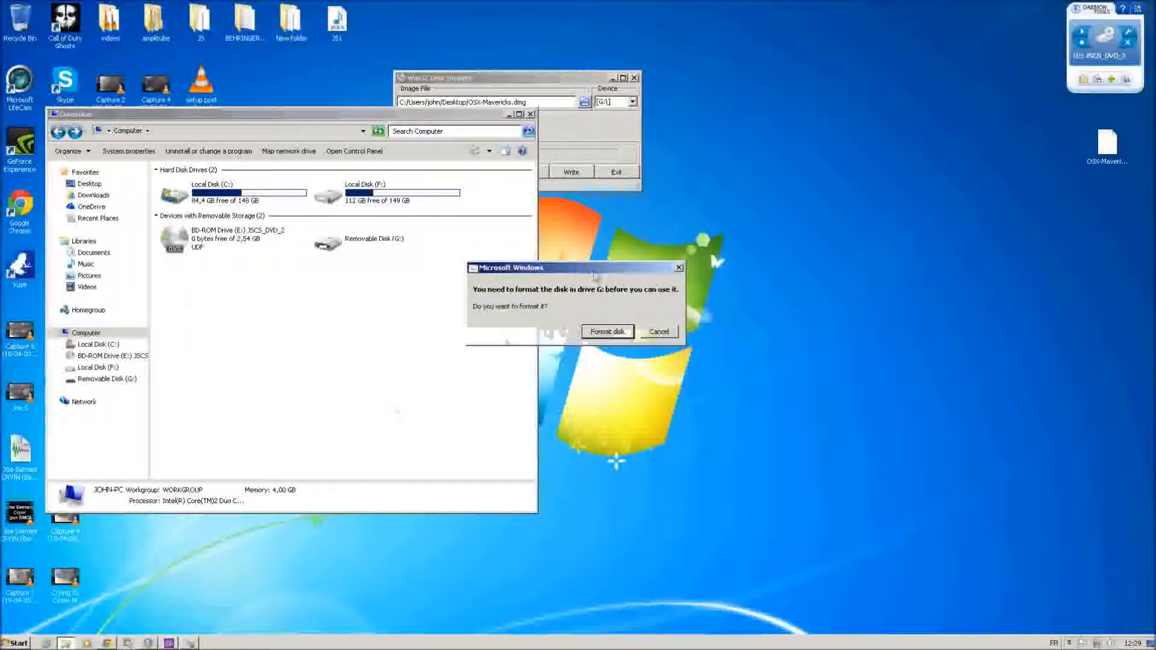
Accept formatting of the newly inserted disk in drive G: and start a quick format as NTFS with 5,26 GB capacity.
drag(593, 270, 699, 227)
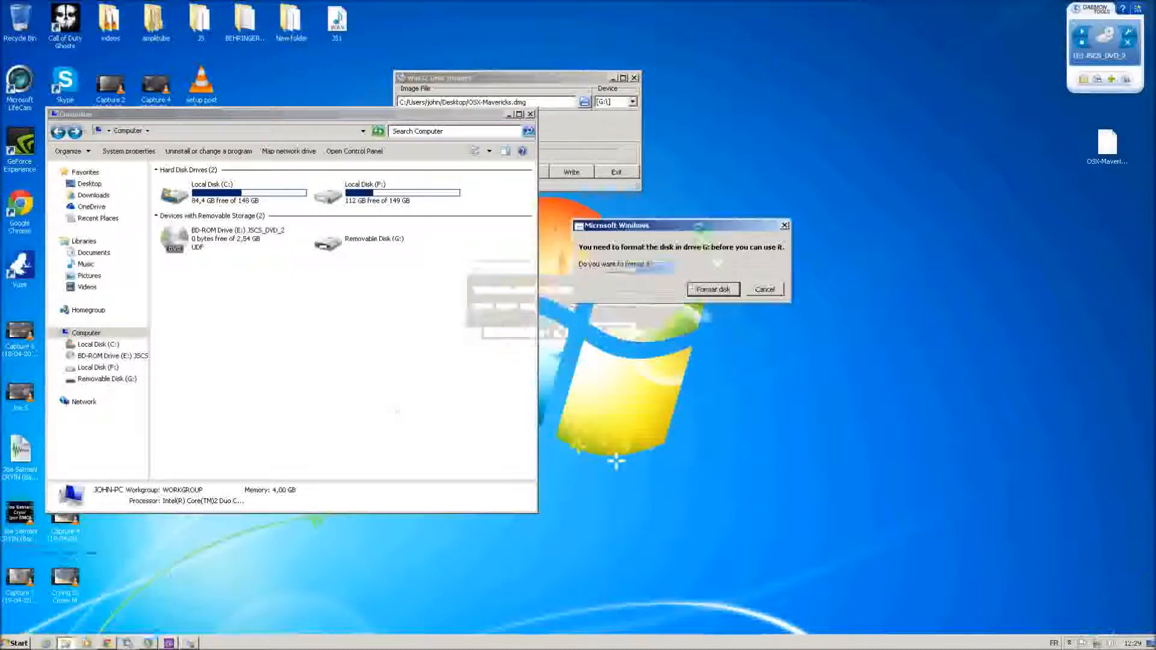
click(710, 290)
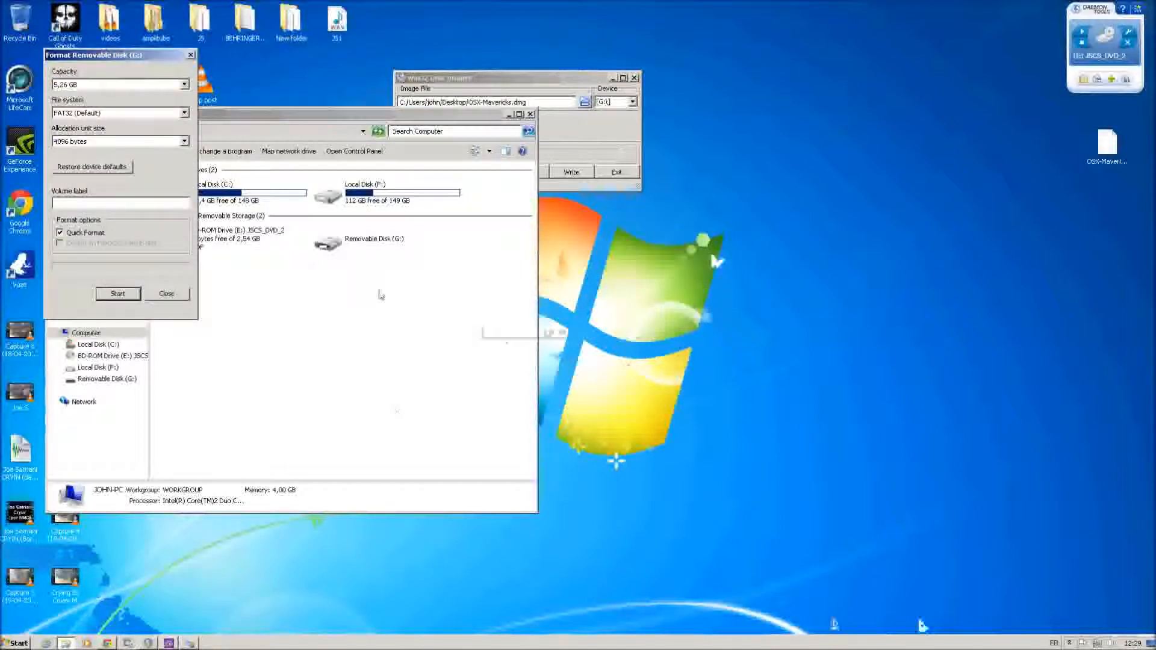
click(184, 86)
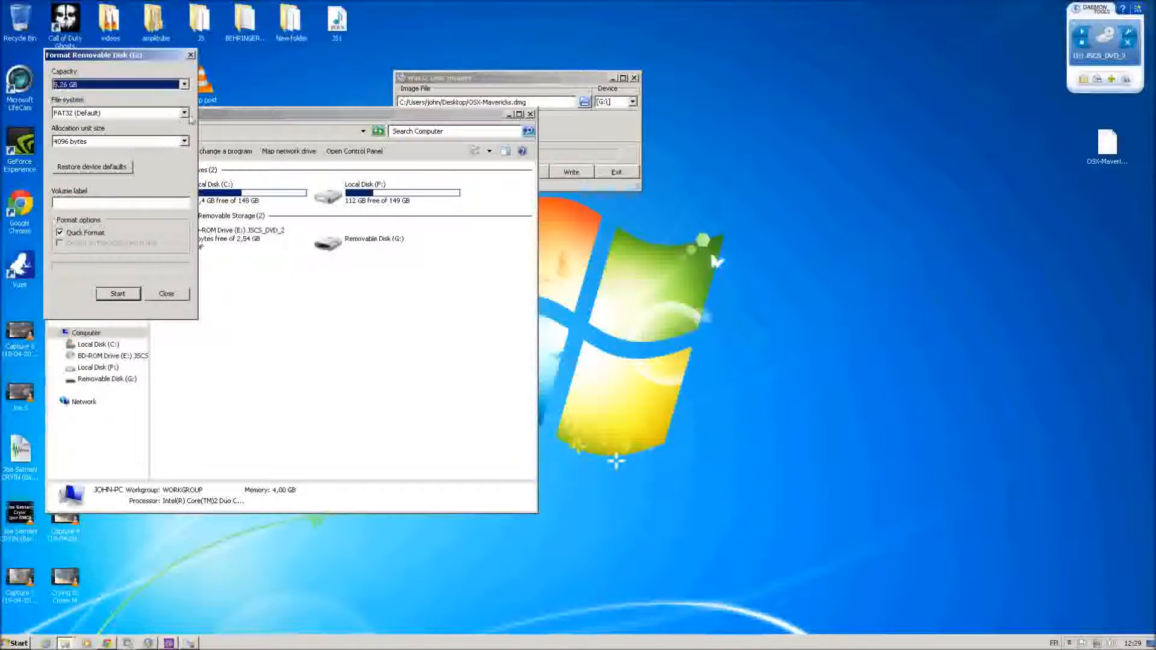
click(164, 113)
click(161, 124)
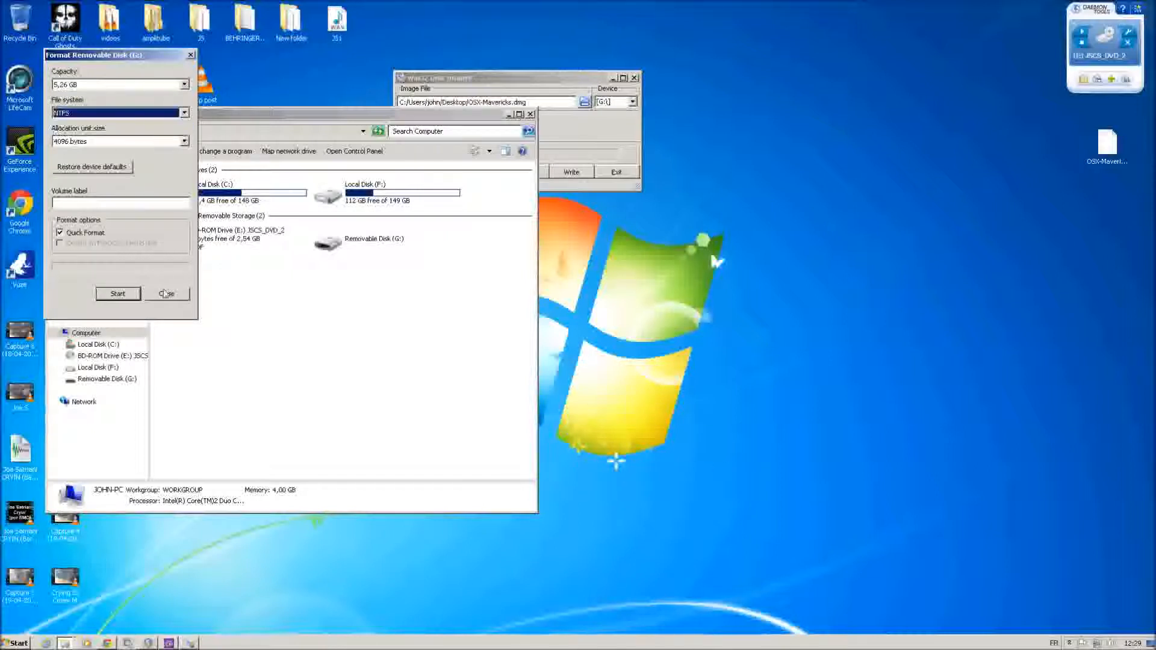
click(127, 293)
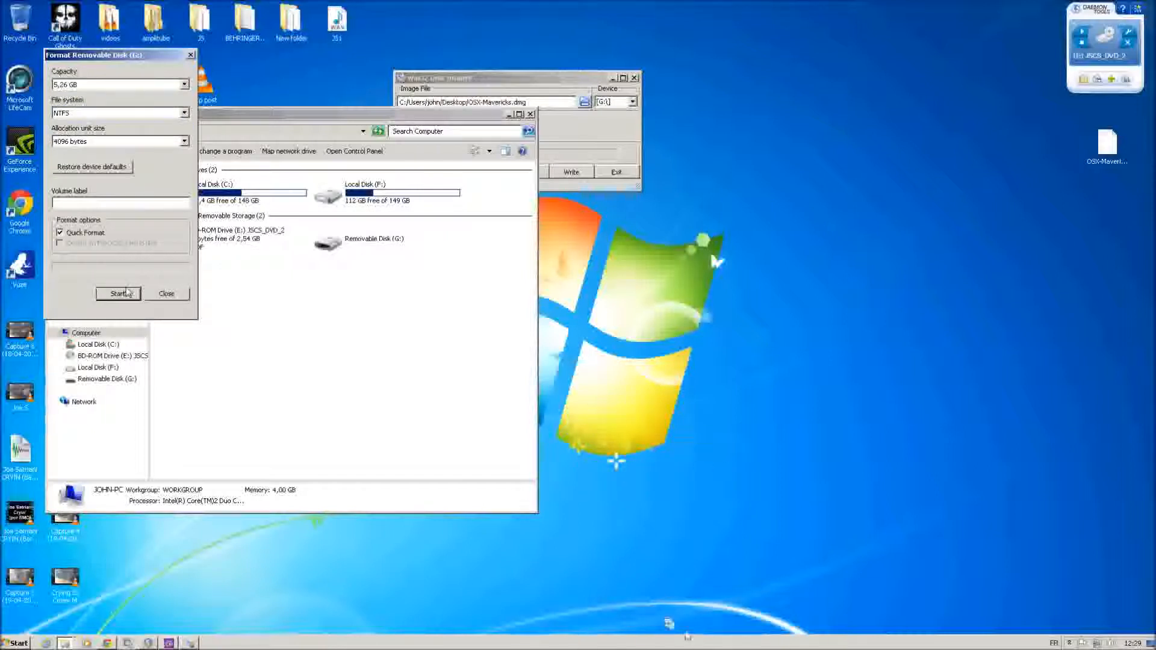
click(616, 330)
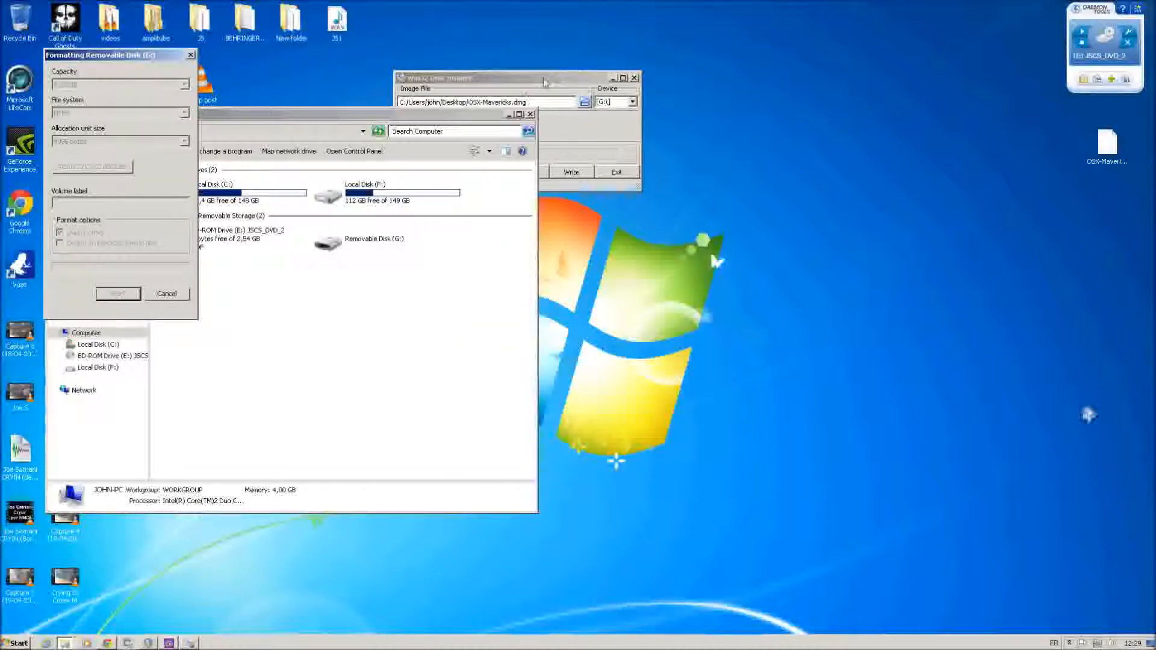
Move Win32 Disk Imager clear of the Explorer window and, with the format dialogs closed, open Removable Disk (G:).
drag(549, 79, 728, 75)
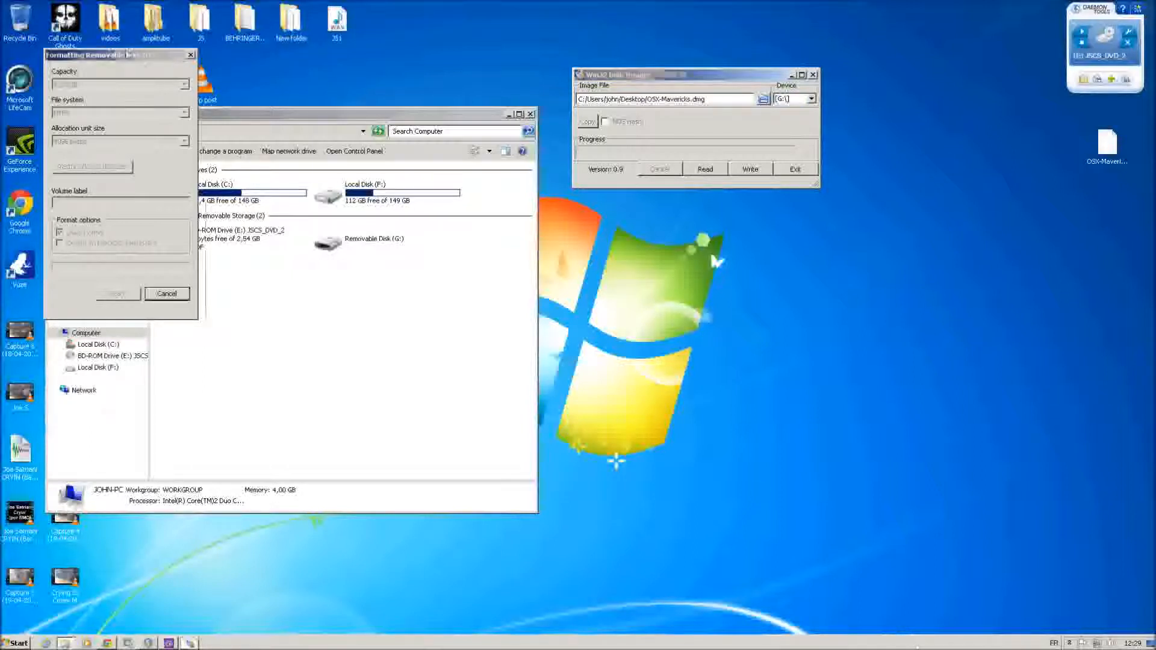
drag(113, 54, 279, 119)
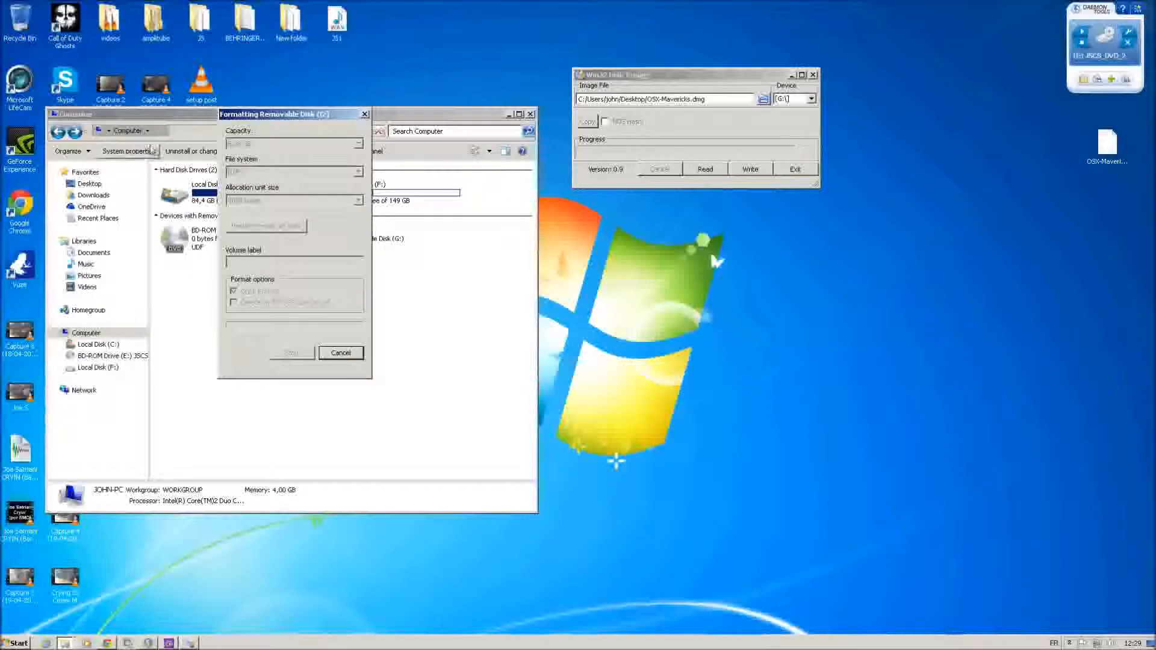
click(659, 325)
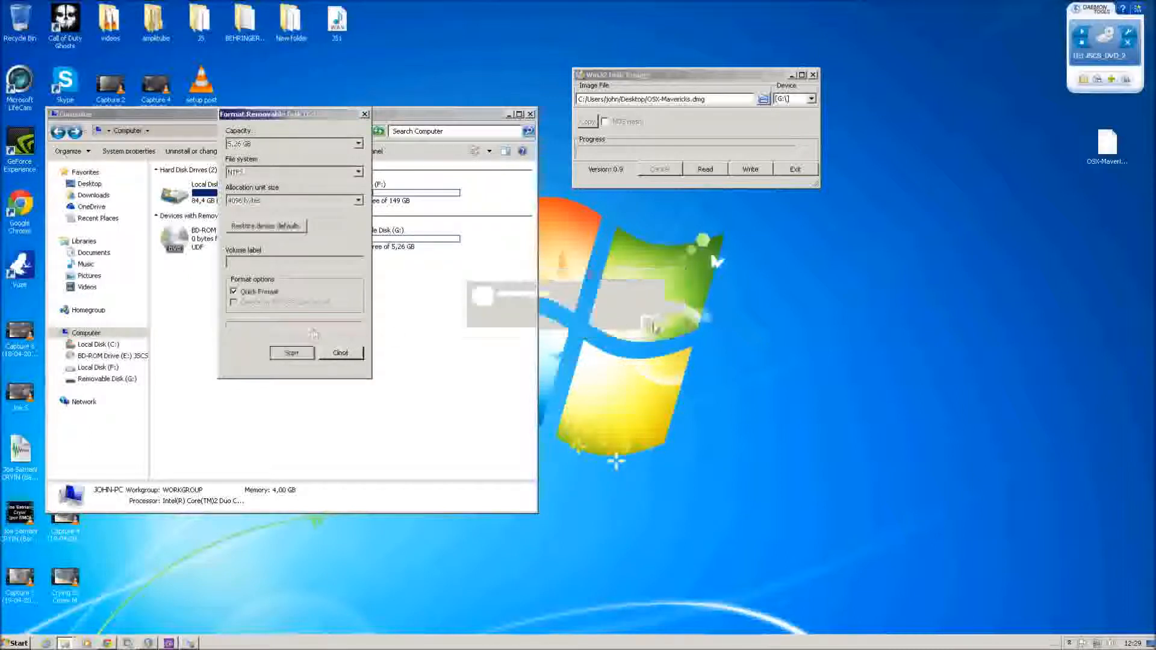
click(341, 353)
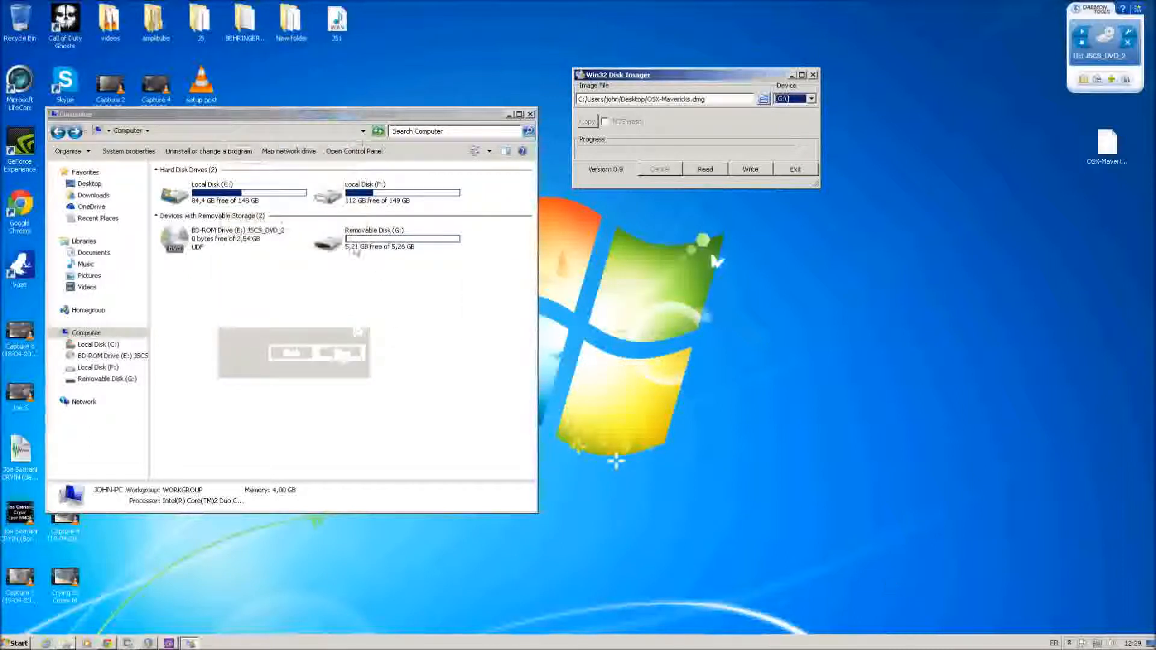
double_click(391, 251)
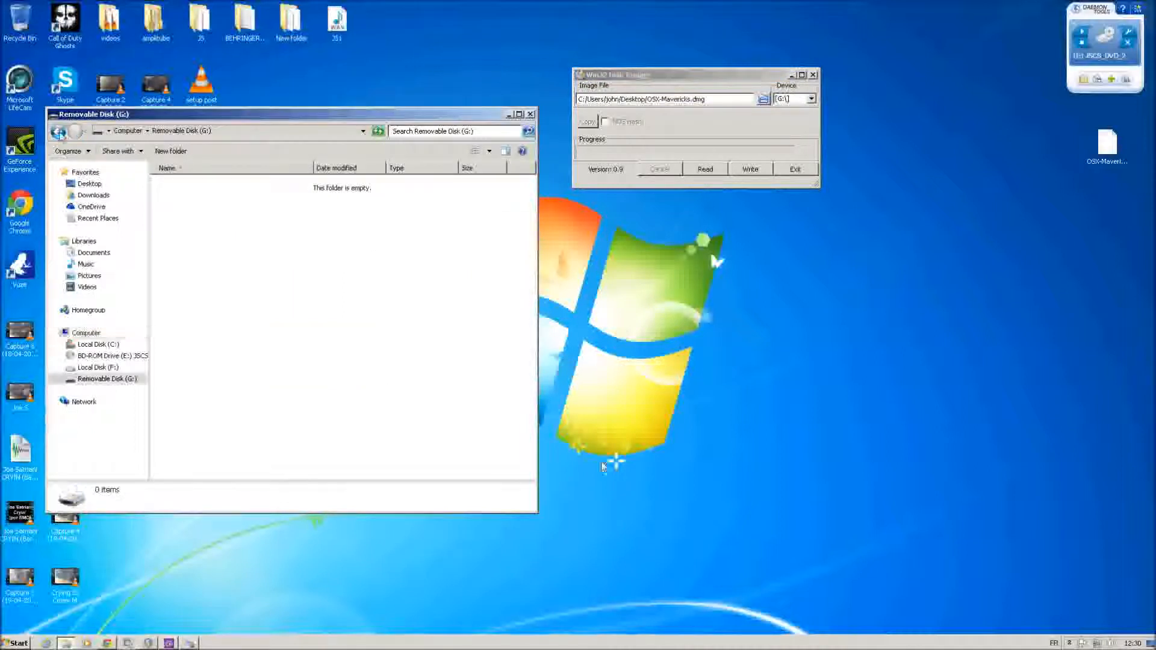
Return to the Computer view and write OSX-Mavericks.dmg to device G:\ with Win32 Disk Imager, accepting the overwrite warning.
key(BackSpace)
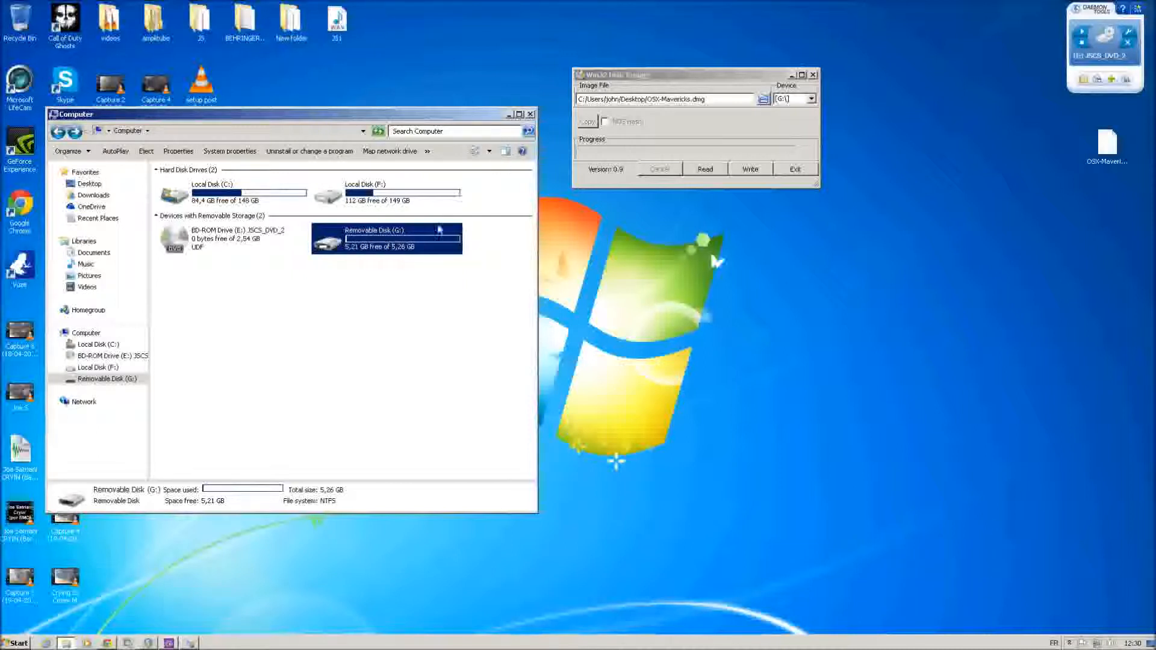
click(107, 532)
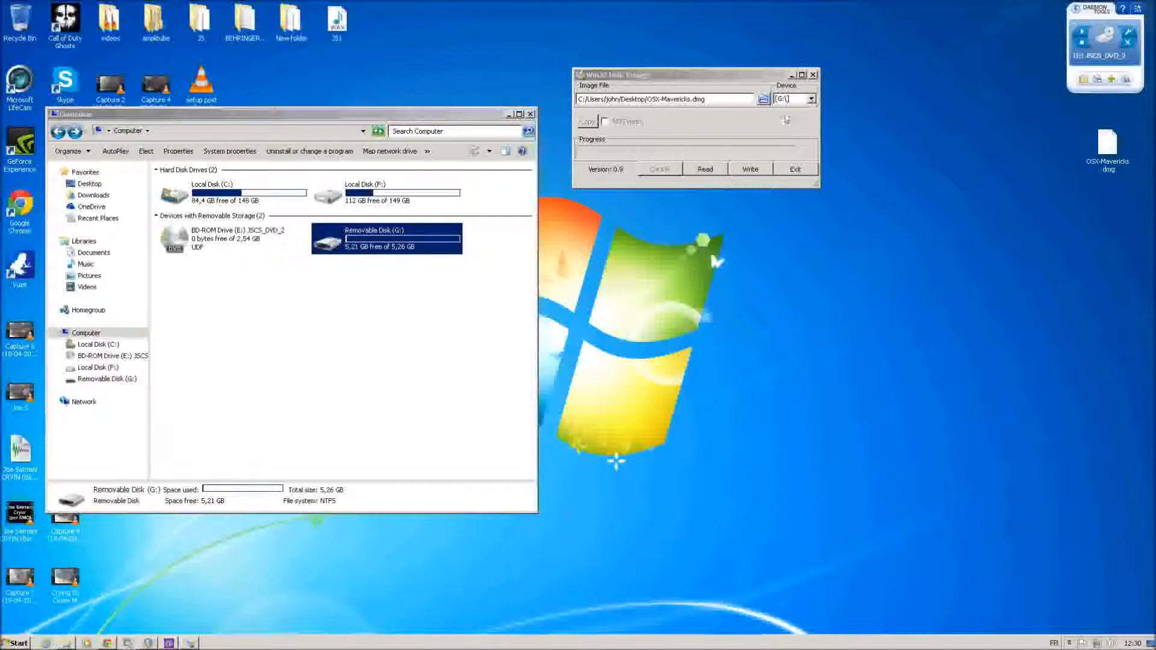
click(752, 171)
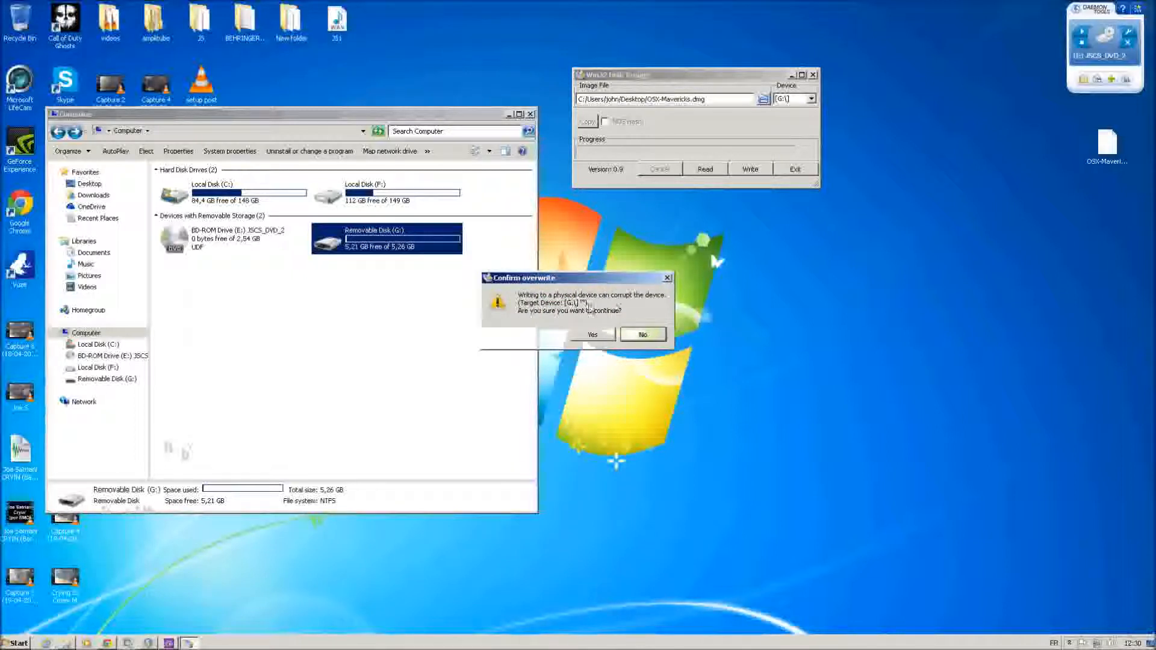
click(591, 335)
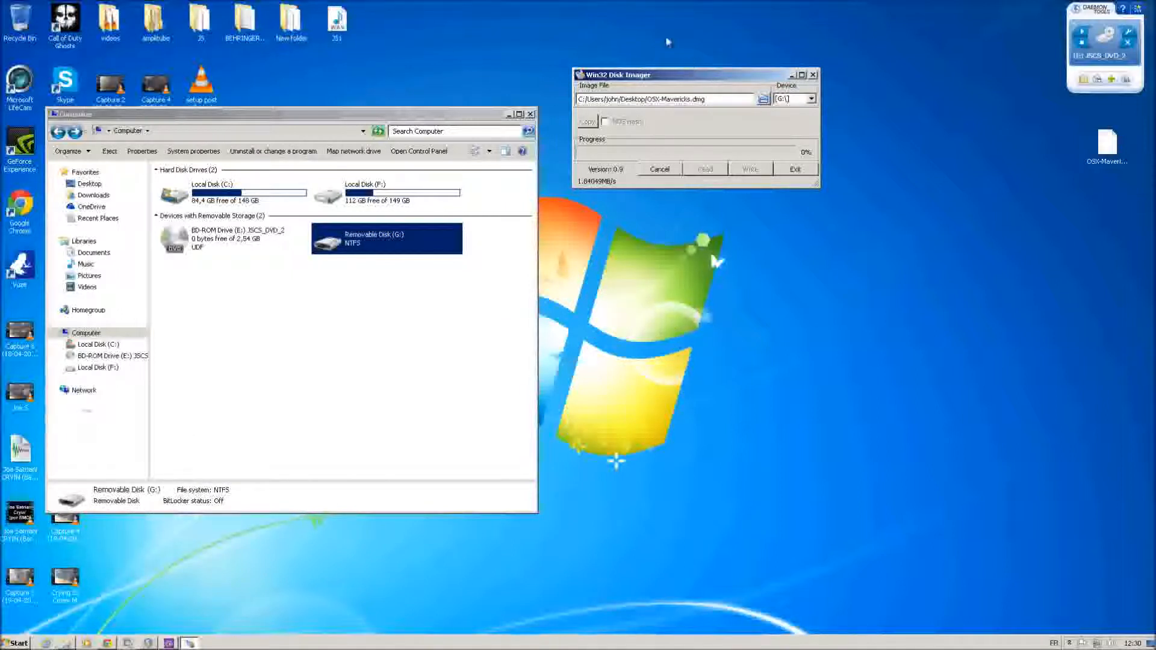
Move the Computer window below Win32 Disk Imager so that both windows are fully uncovered.
drag(696, 69, 684, 56)
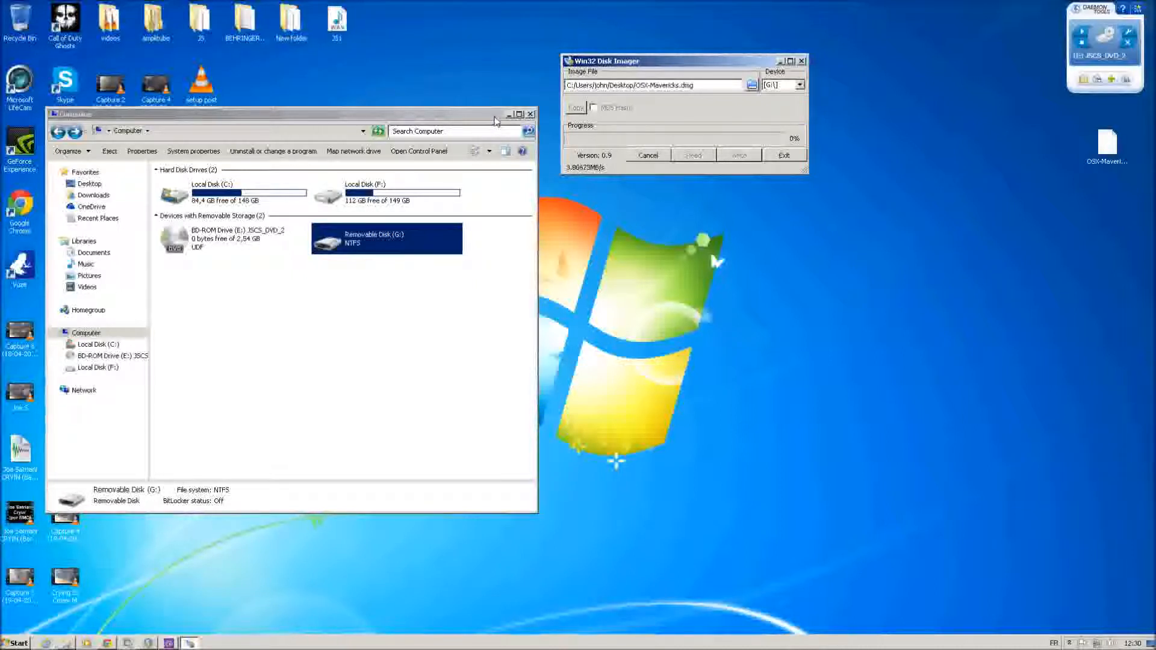
click(500, 119)
drag(501, 120, 807, 195)
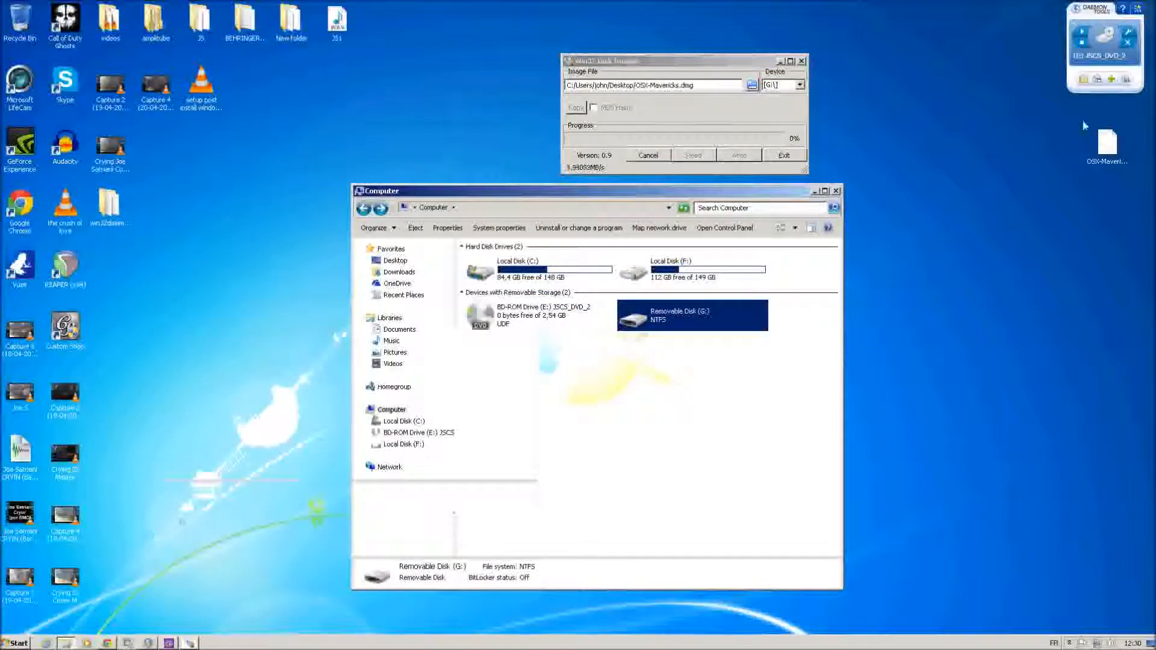
click(1108, 152)
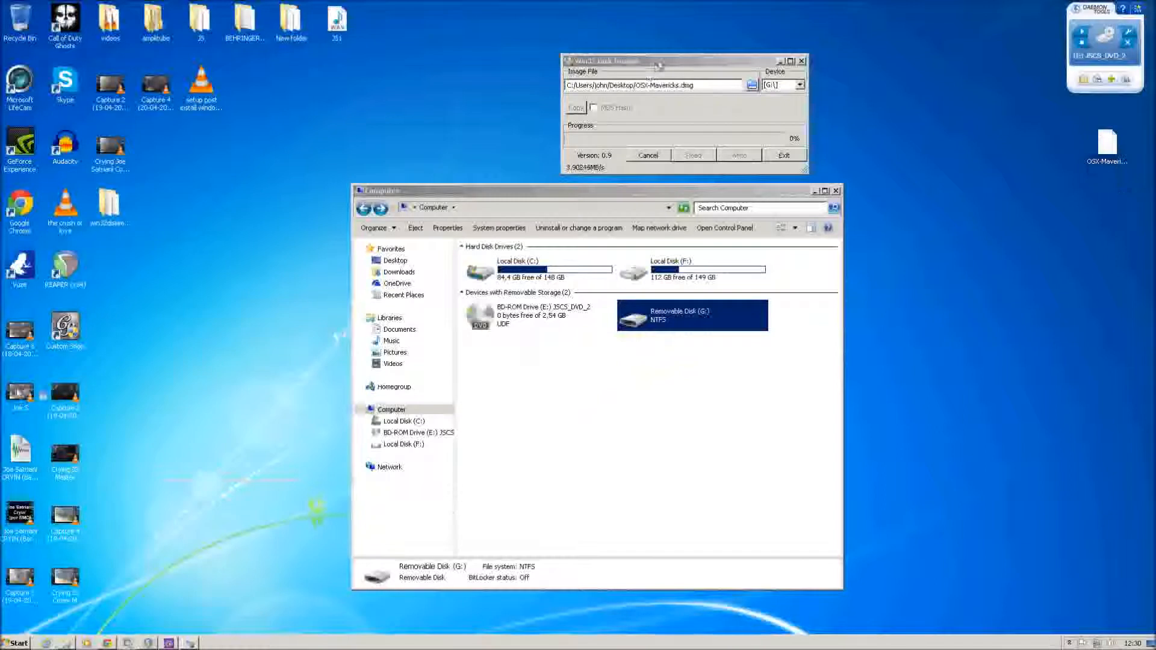
drag(657, 61, 630, 59)
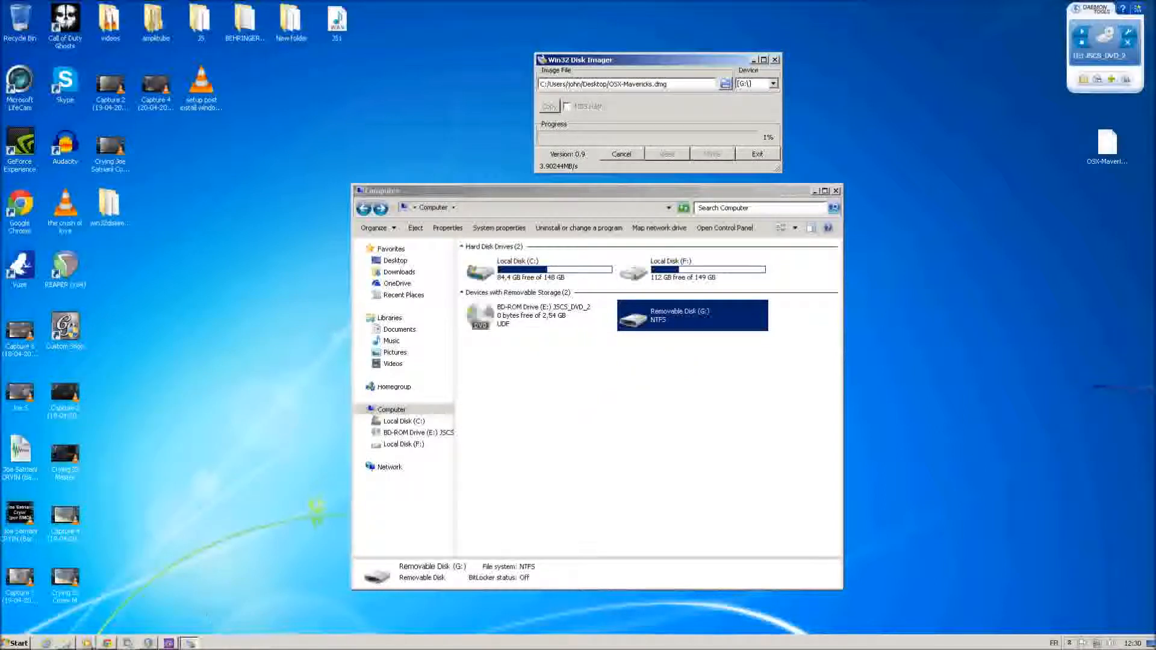
click(107, 643)
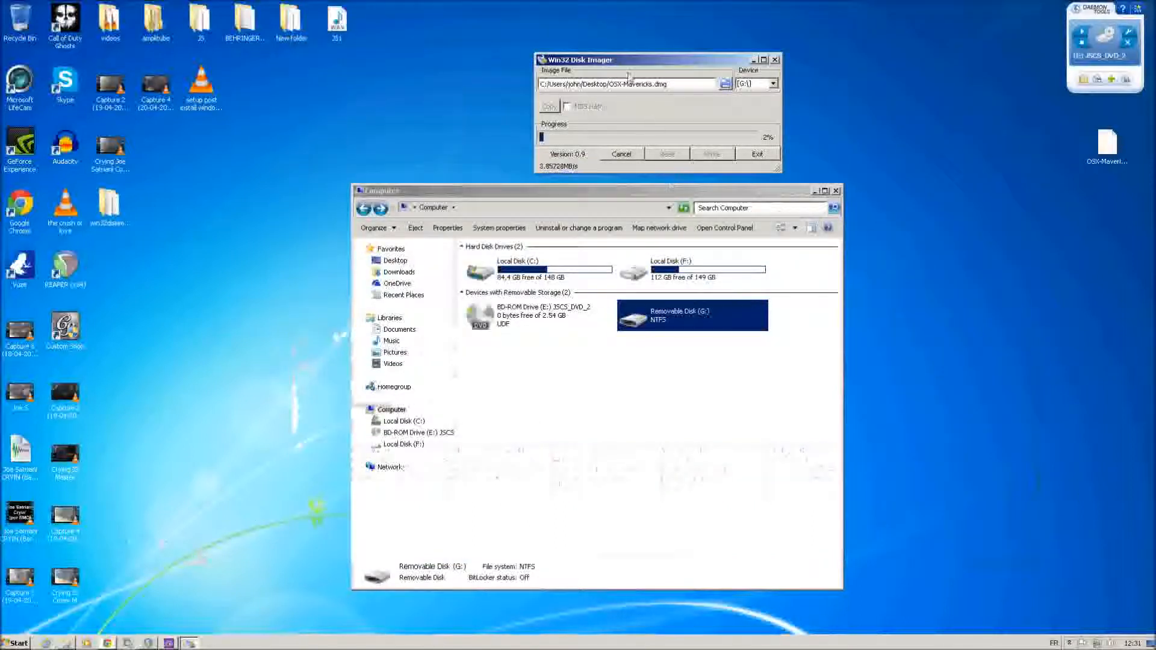
Close the Computer window and shift Win32 Disk Imager up to the upper edge of the desktop.
drag(635, 60, 579, 39)
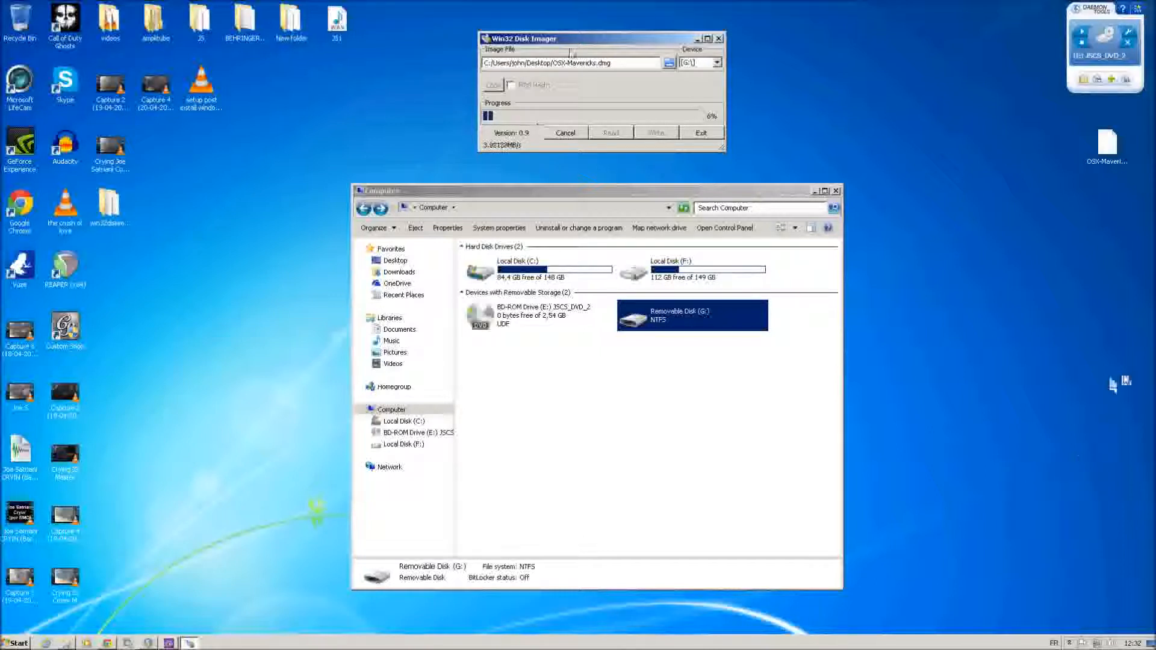
drag(600, 45, 565, 43)
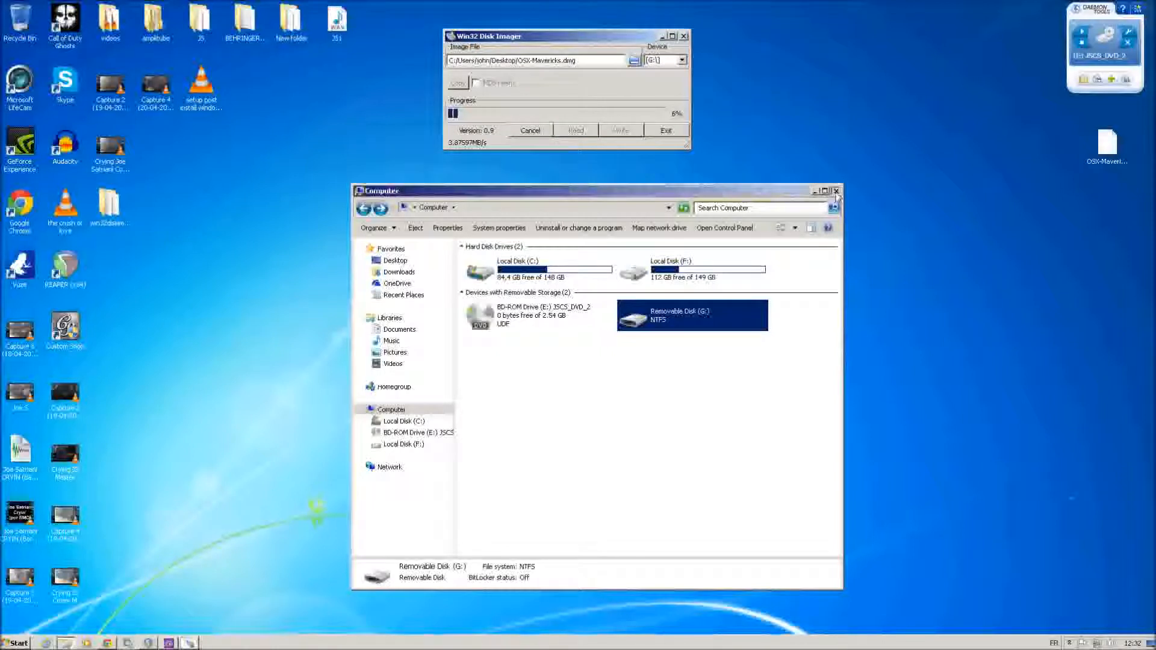
click(814, 191)
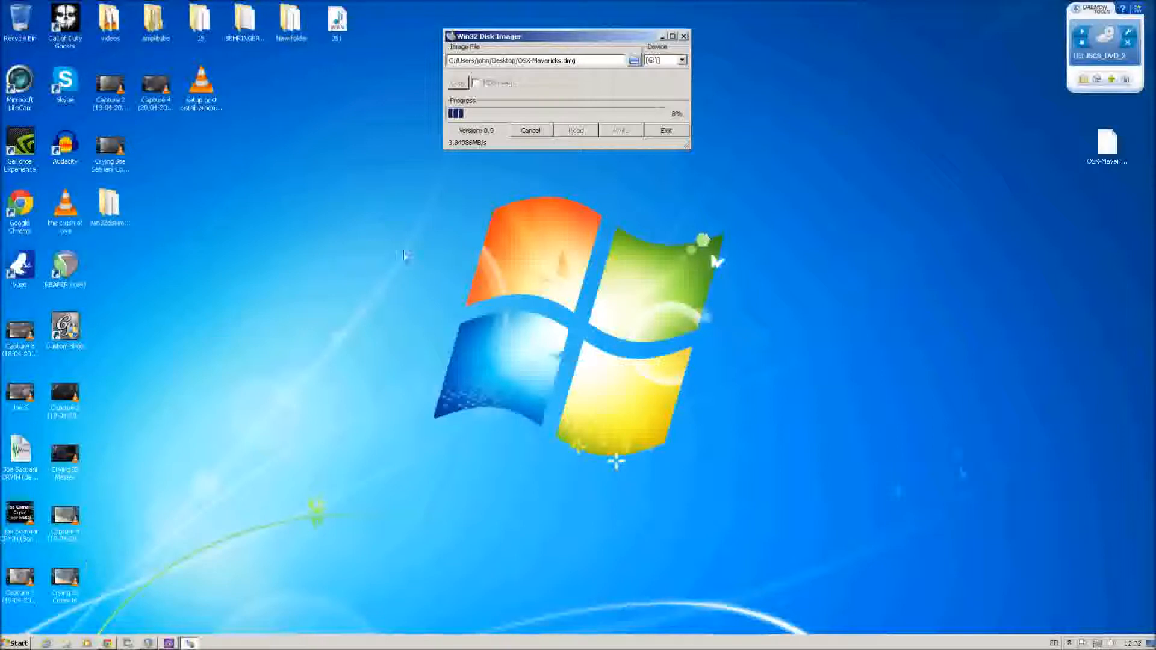
drag(545, 40, 576, 13)
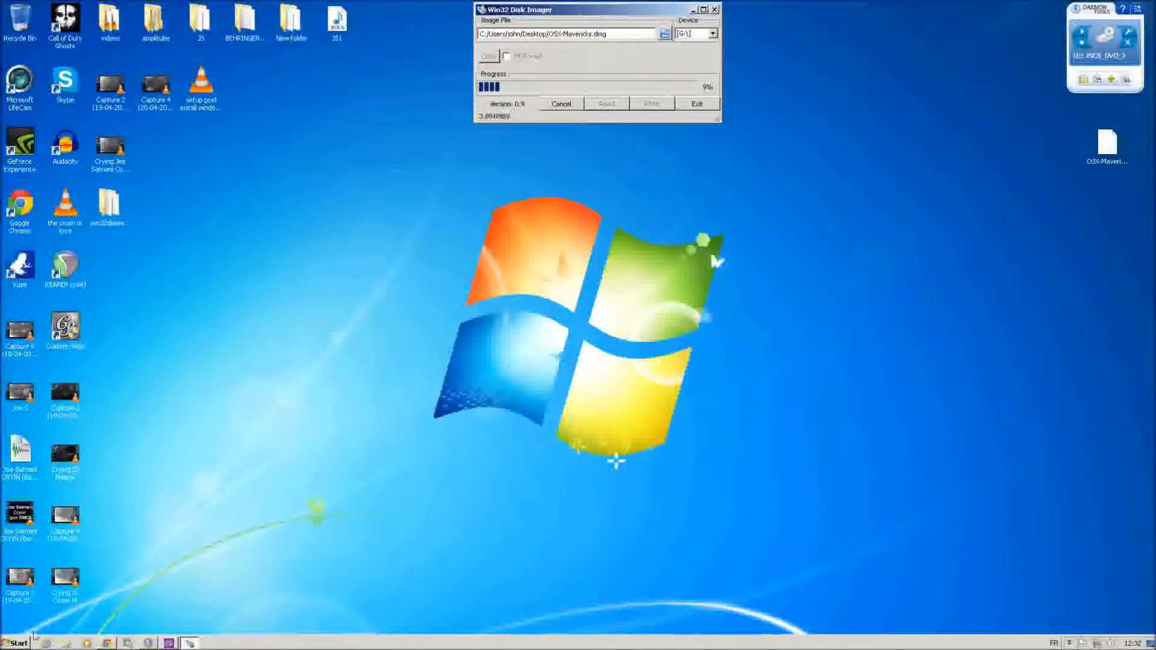
Look at the drives in Computer and the contents of Local Disk (F:), and close the Explorer window.
click(67, 643)
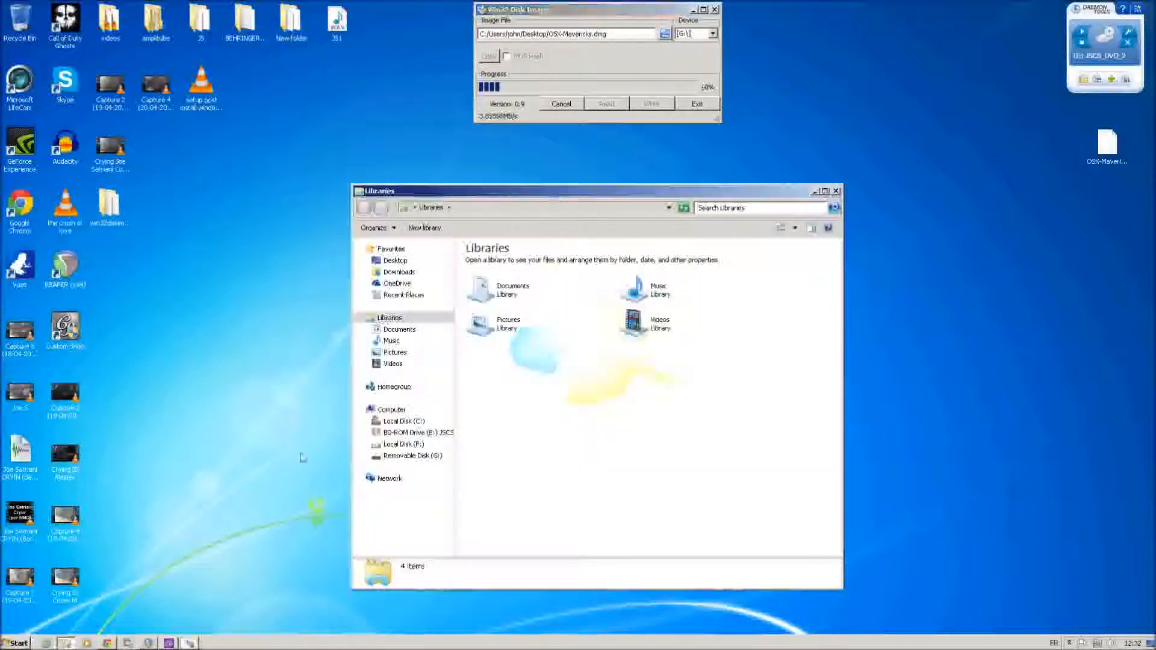
click(392, 410)
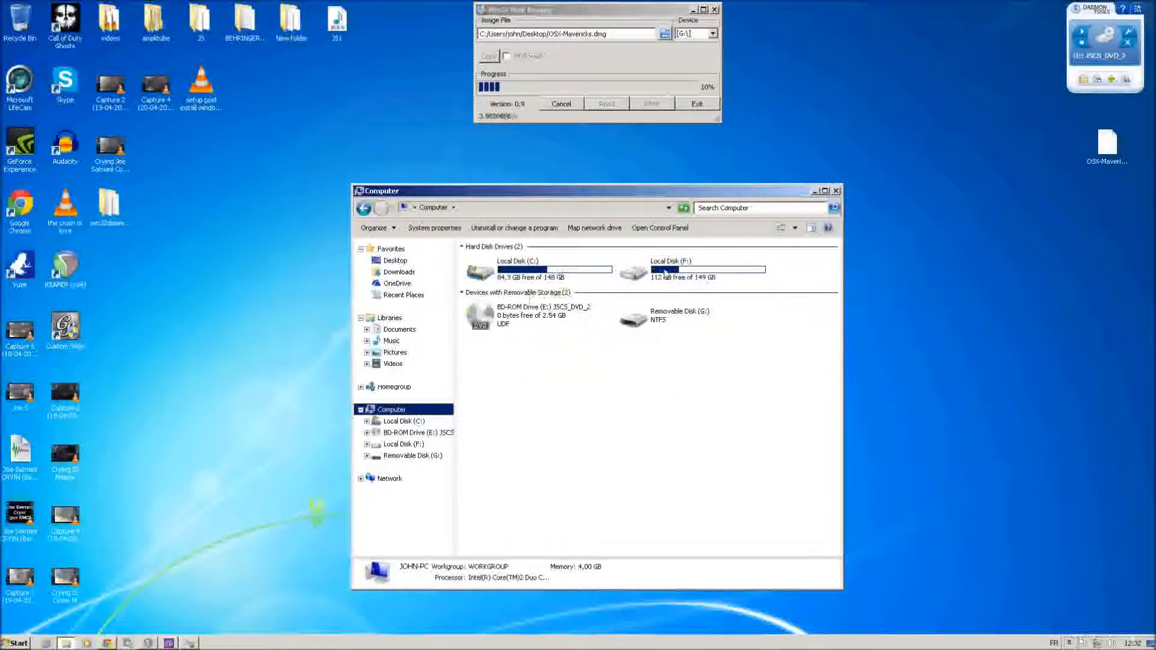
double_click(630, 276)
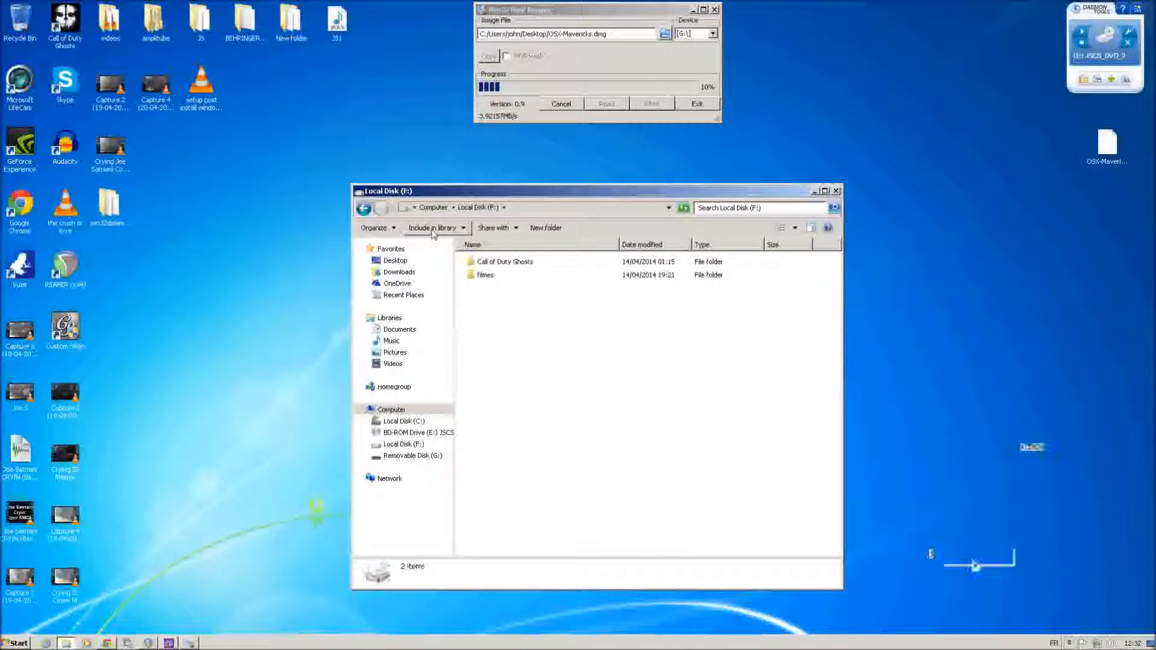
click(364, 209)
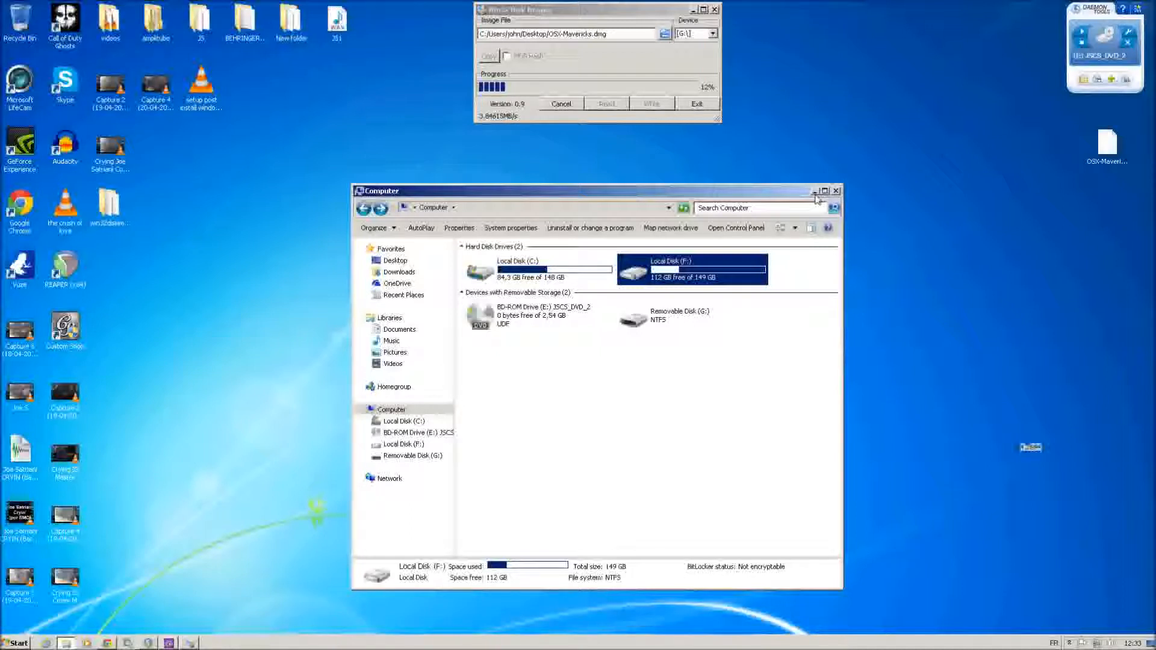
click(836, 191)
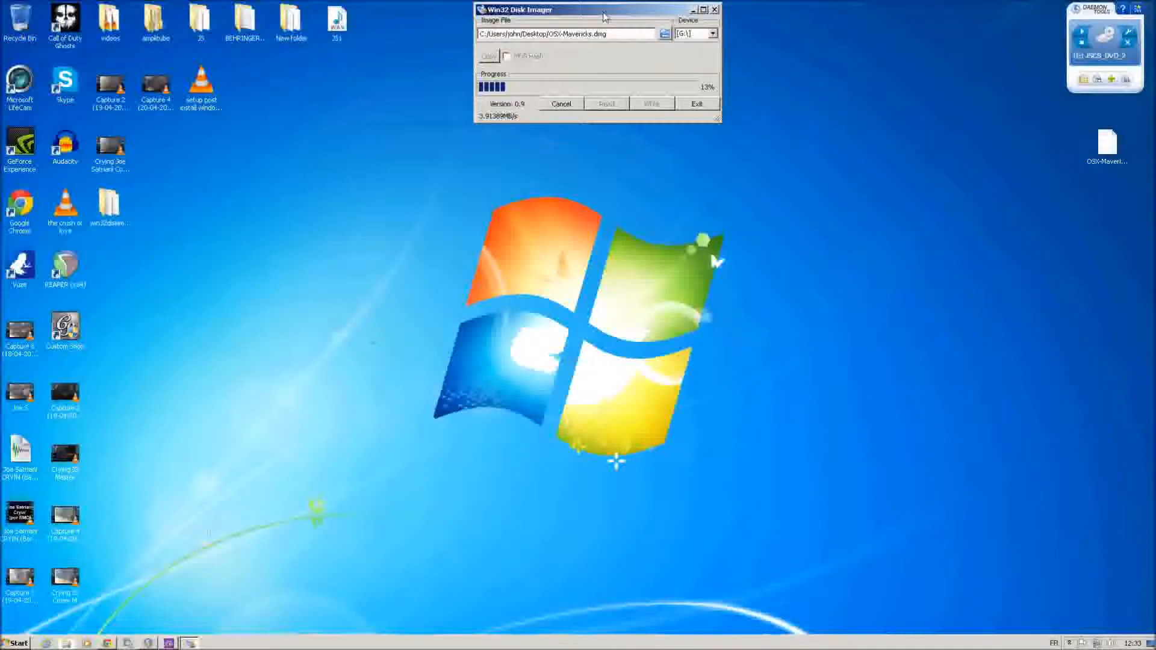
Move Win32 Disk Imager down from the upper edge of the desktop while the image is being written.
drag(576, 60, 587, 76)
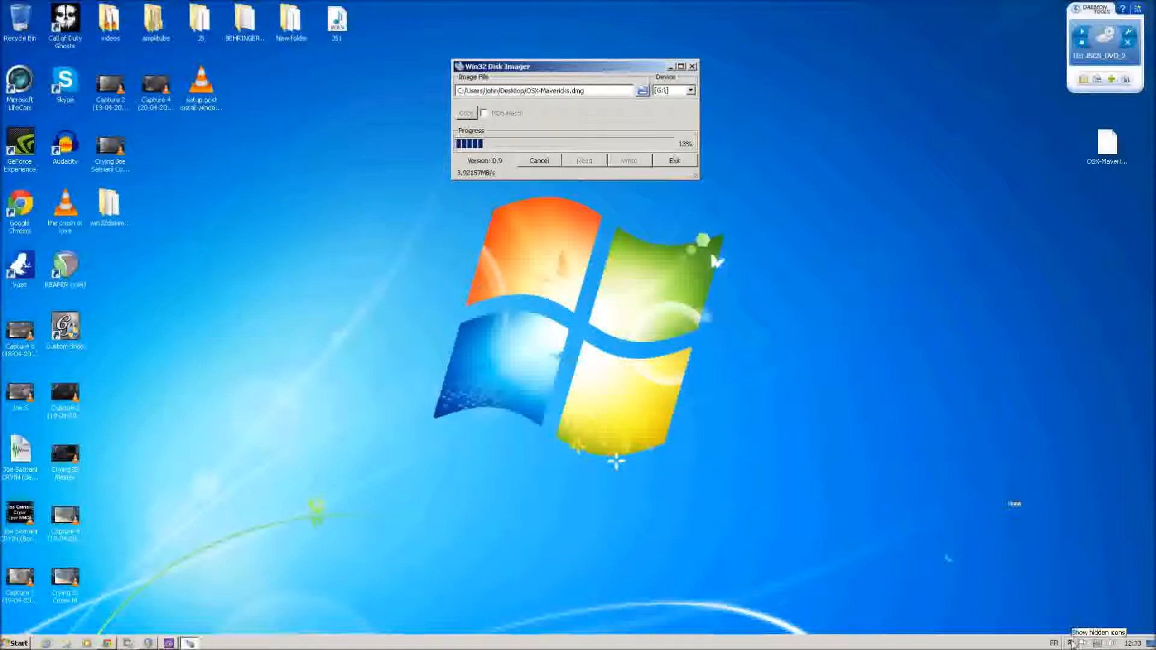
click(1071, 643)
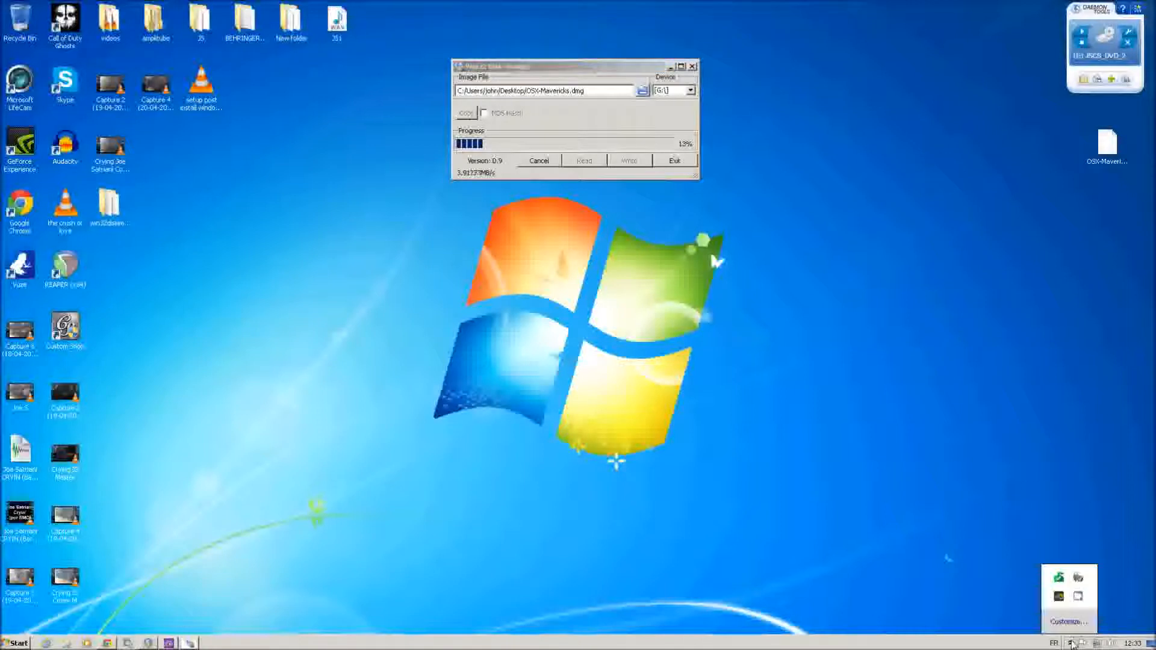
right_click(1078, 598)
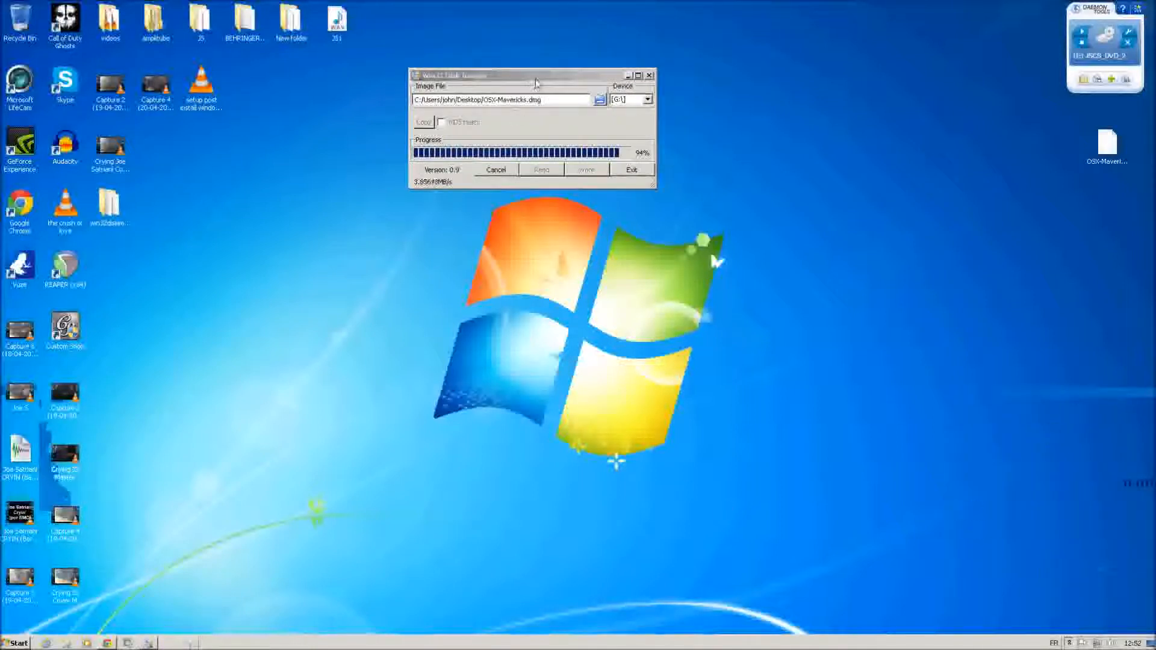
drag(536, 82, 477, 79)
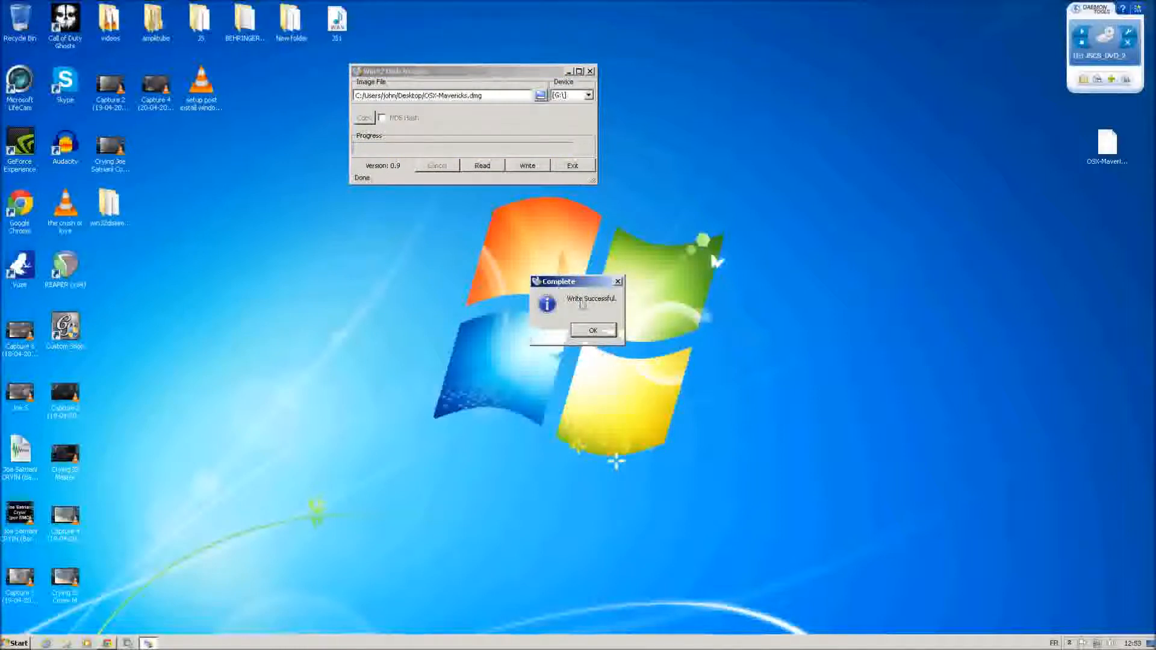
Dismiss the write completion message and exit Win32 Disk Imager.
drag(560, 281, 472, 264)
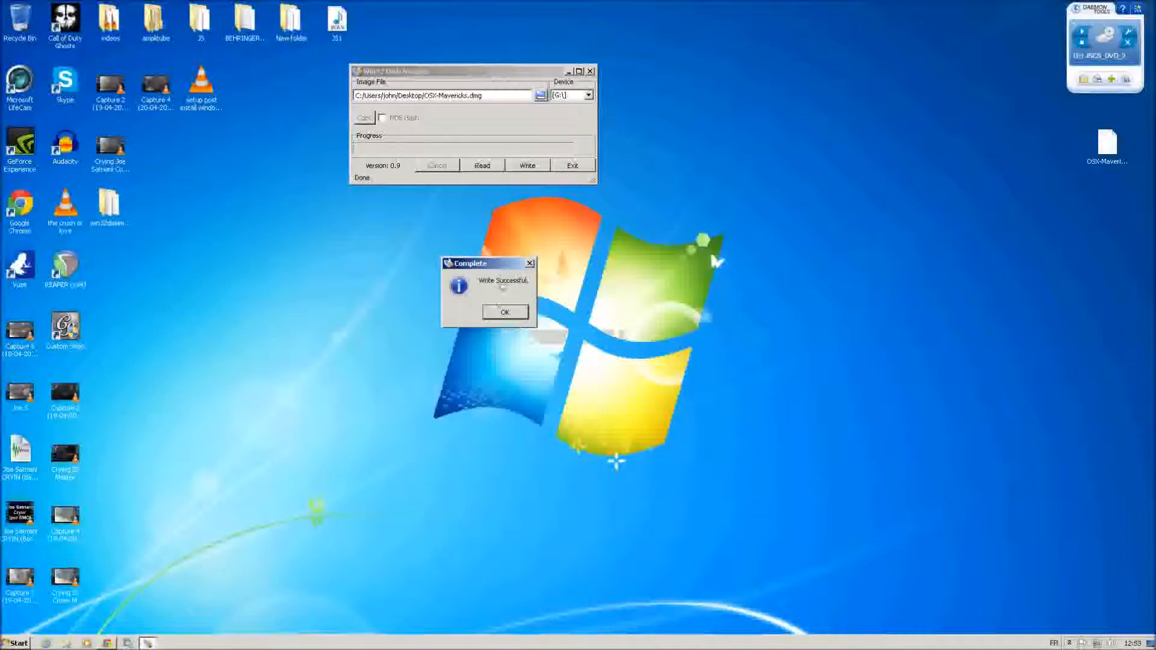
click(506, 312)
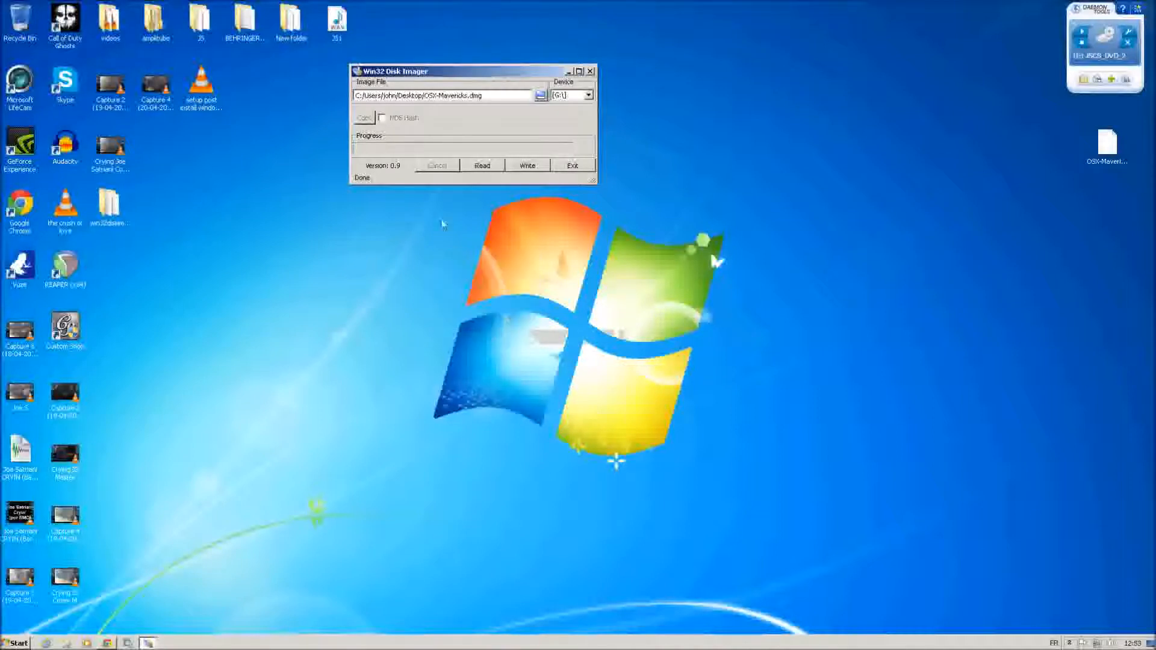
click(575, 168)
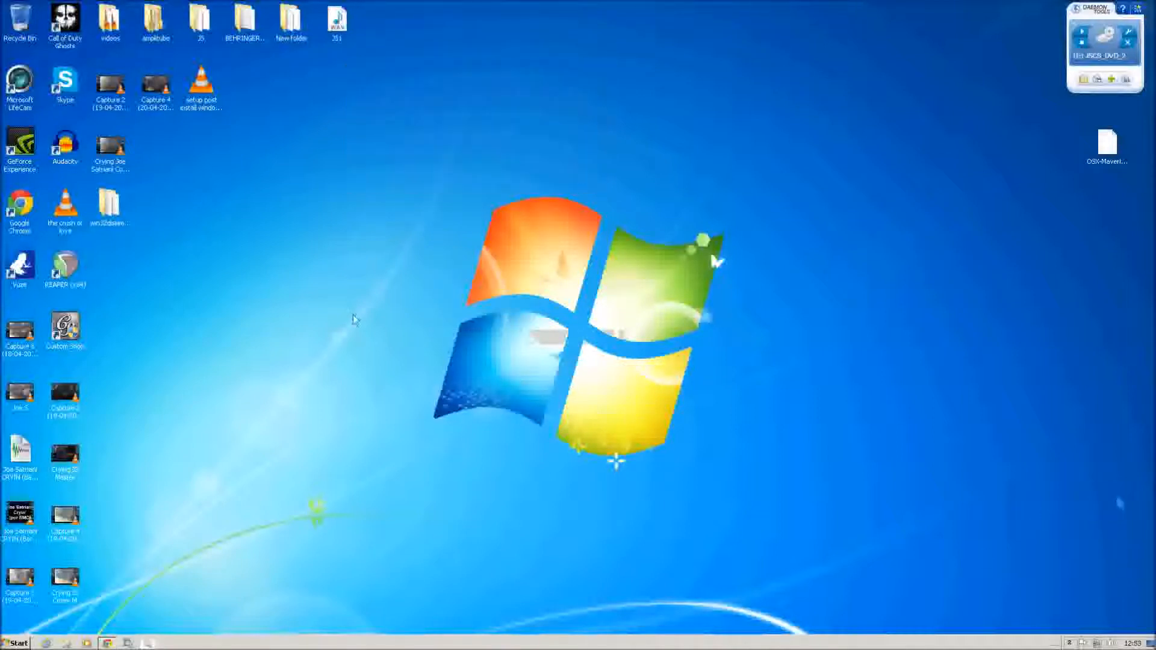
Check how Removable Disk (G:) is listed in Computer and close the Explorer window.
click(66, 643)
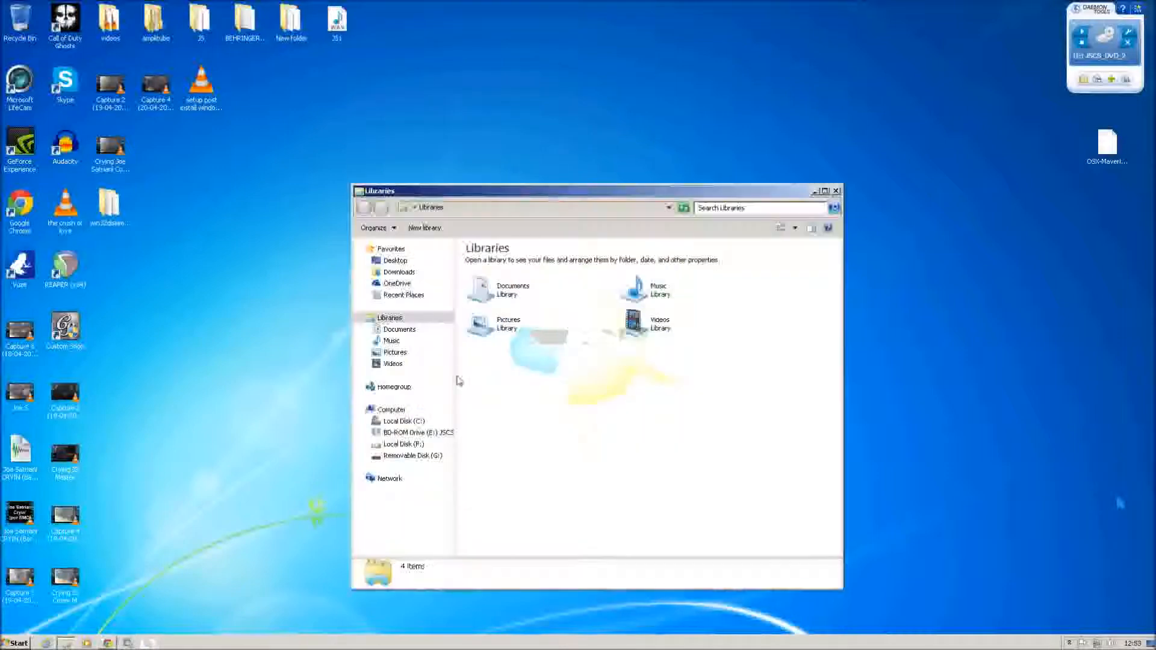
click(392, 410)
drag(622, 307, 699, 377)
click(646, 373)
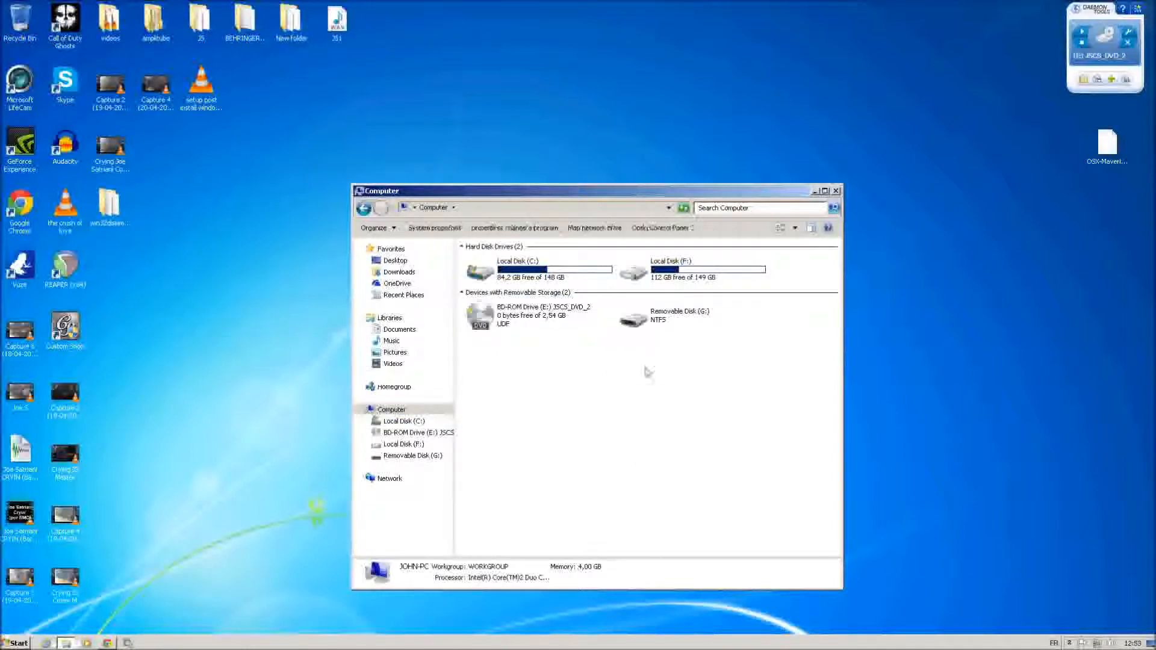
click(836, 192)
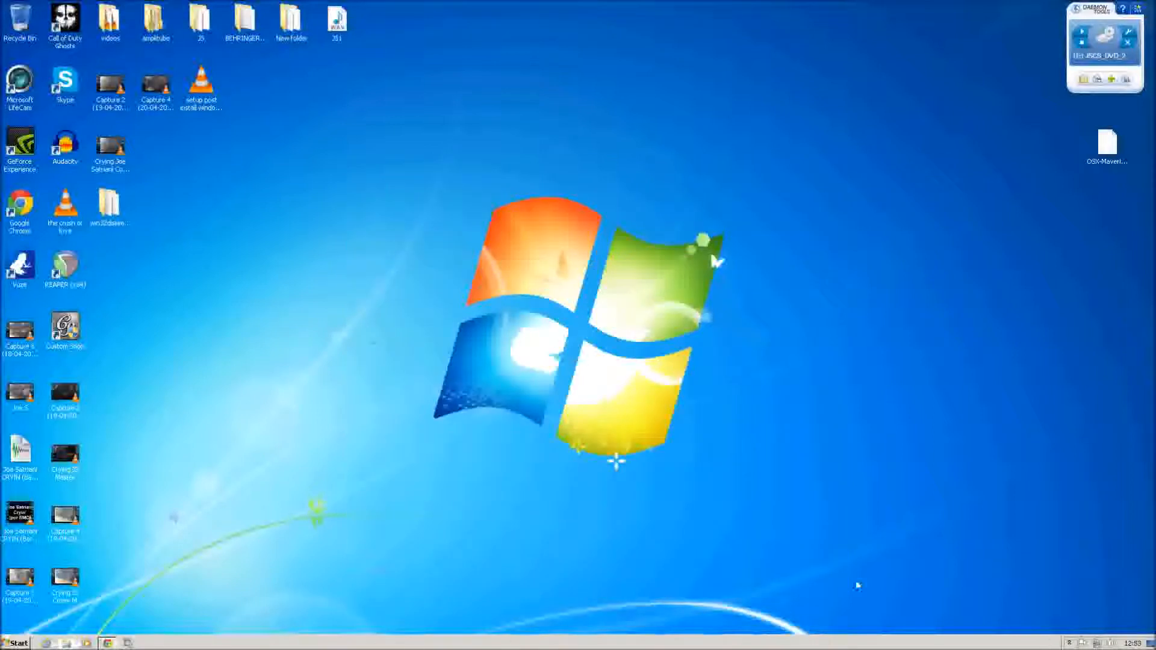
click(1069, 644)
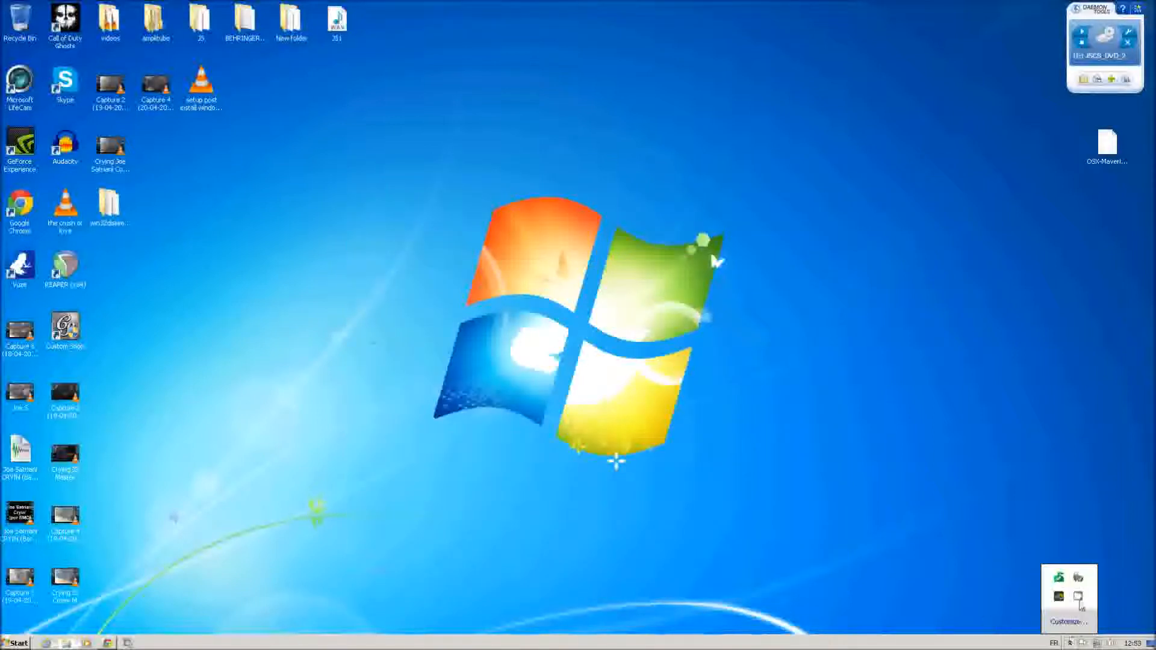
right_click(1078, 596)
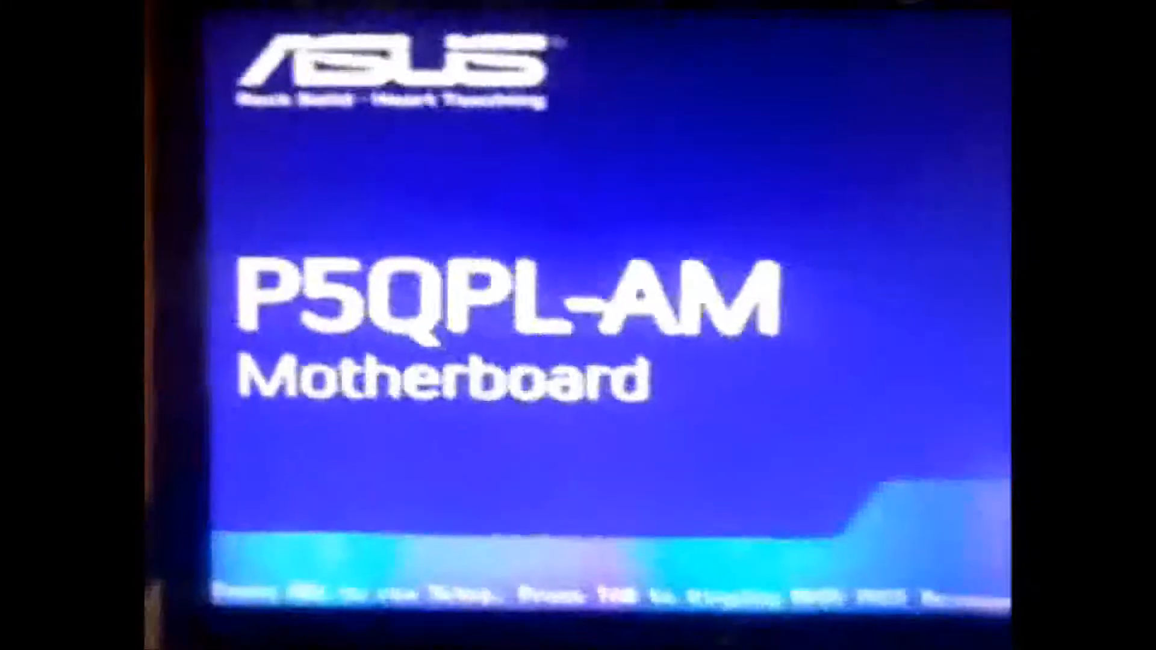
key(Down)
key(Down)
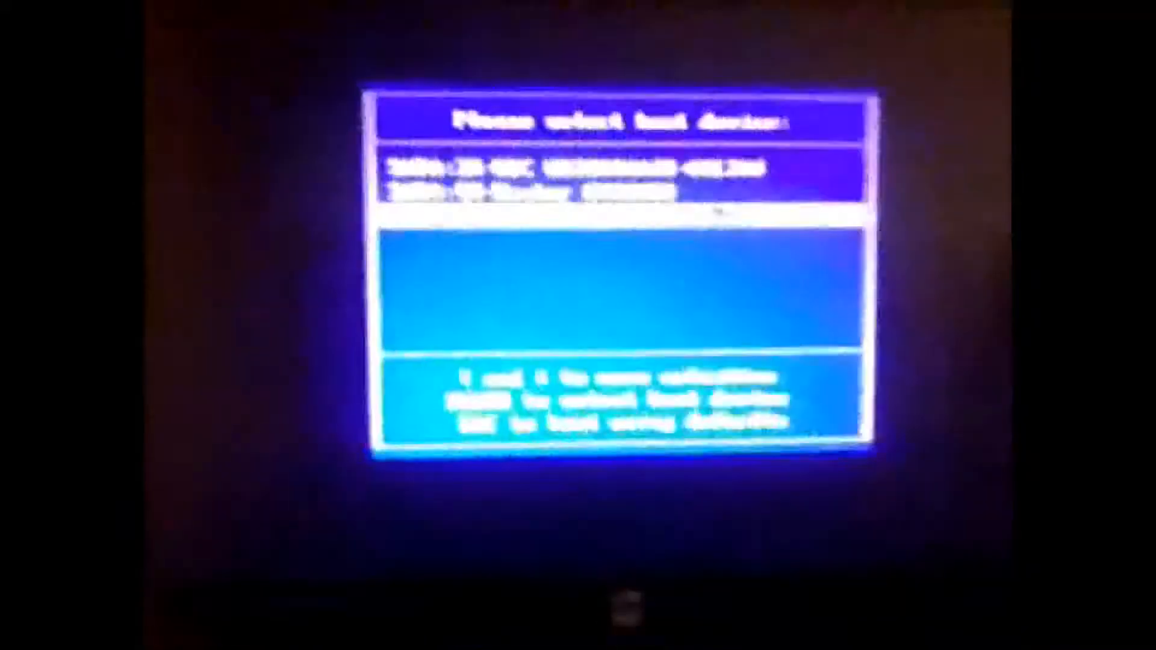